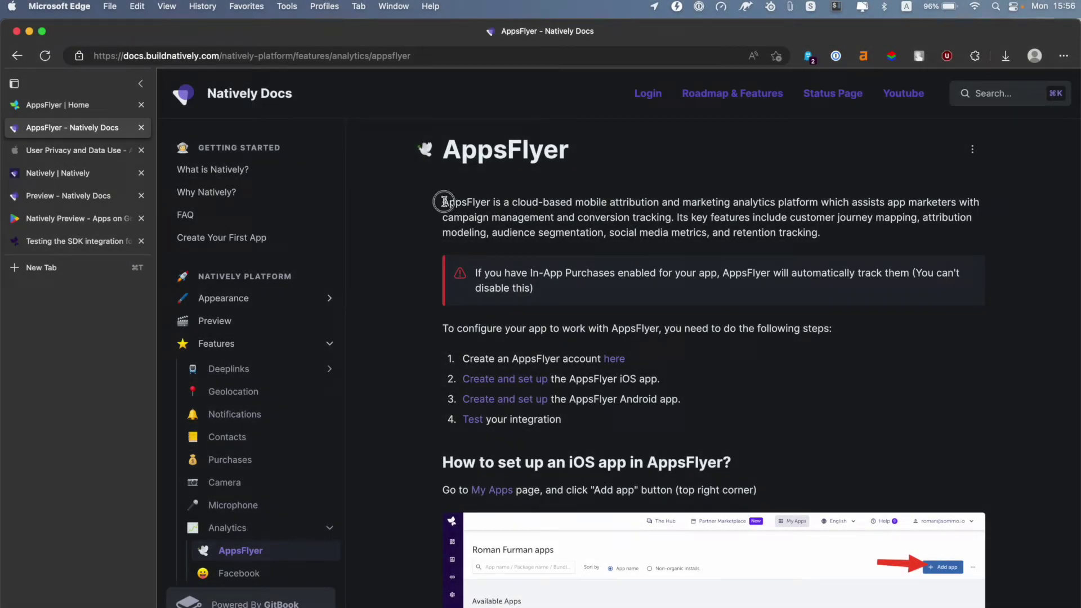
Step: Review the AppsFlyer documentation page, covering the configuration steps and the iOS and Android setup instructions
{"action": "left_click_drag", "start_coordinate": [444, 202], "coordinate": [505, 217]}
{"action": "double_click", "coordinate": [481, 163]}
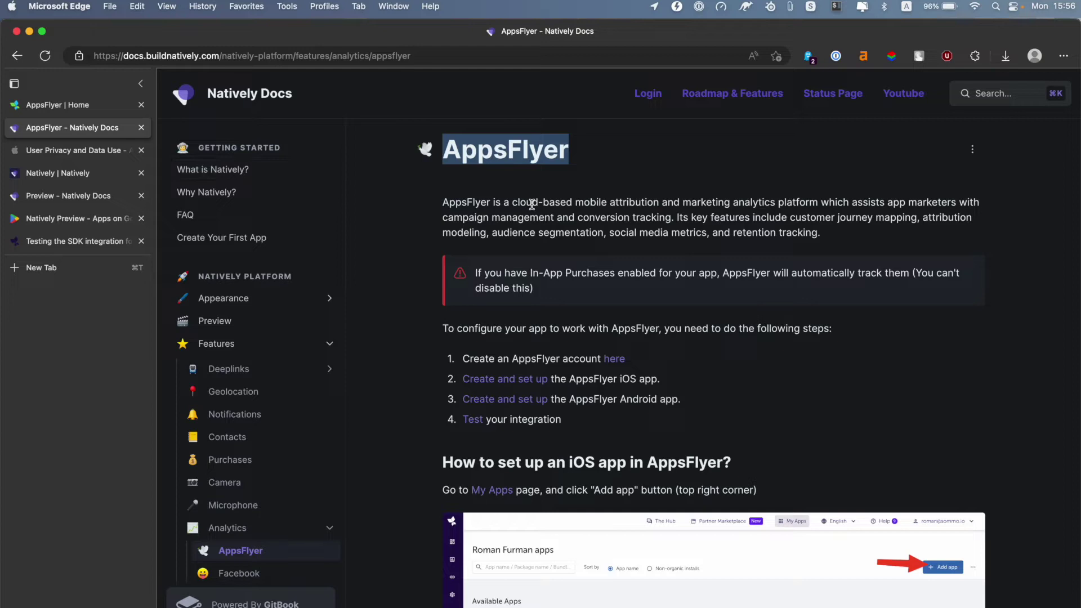
{"action": "scroll", "coordinate": [625, 228], "scroll_direction": "down", "scroll_amount": 10}
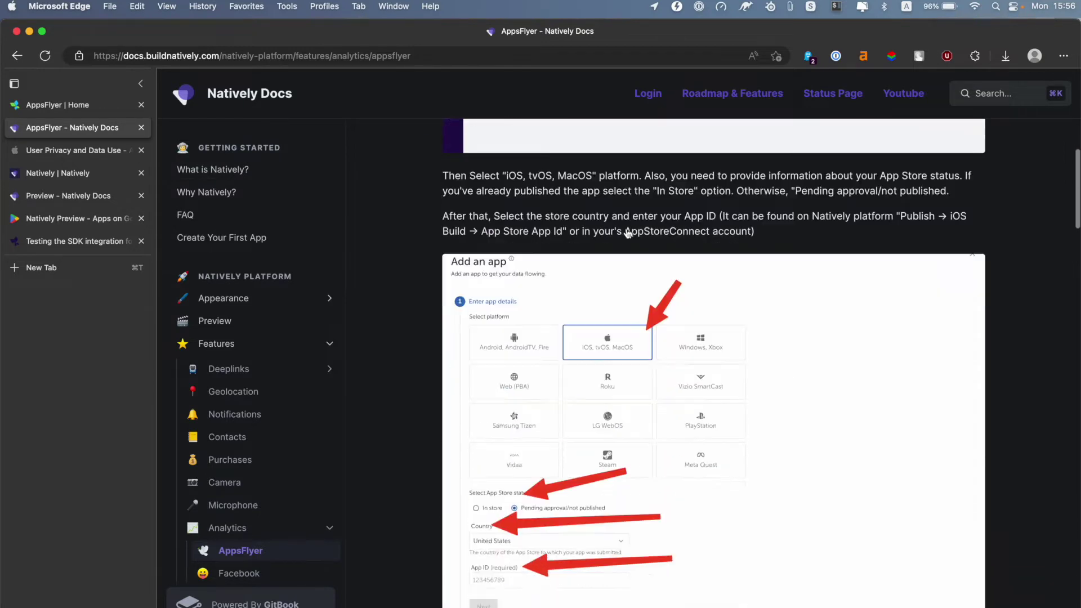
{"action": "scroll", "coordinate": [628, 233], "scroll_direction": "down", "scroll_amount": 20}
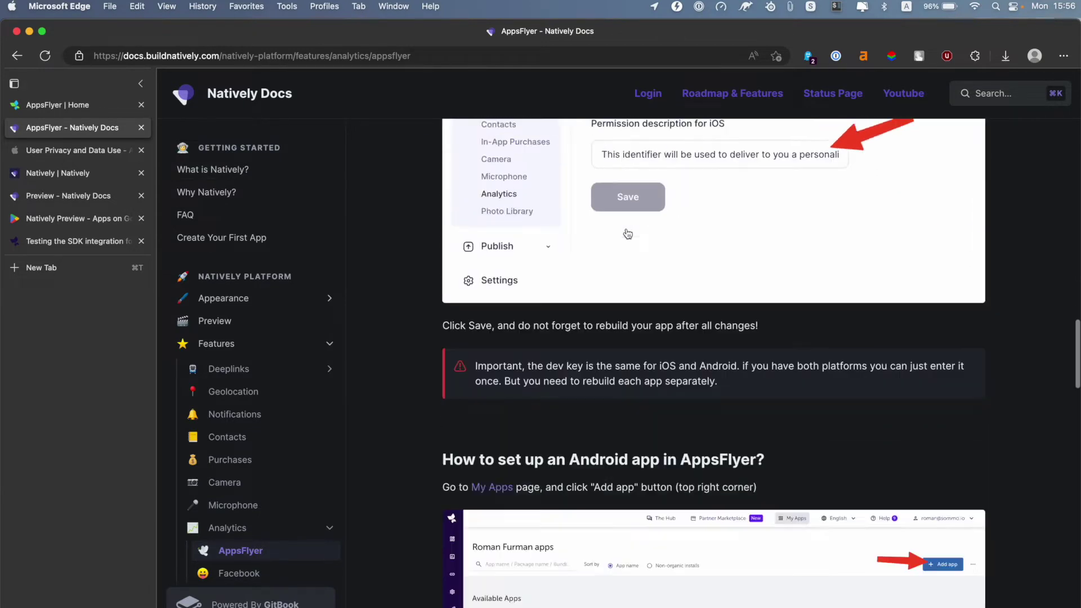
{"action": "scroll", "coordinate": [628, 233], "scroll_direction": "down", "scroll_amount": 20}
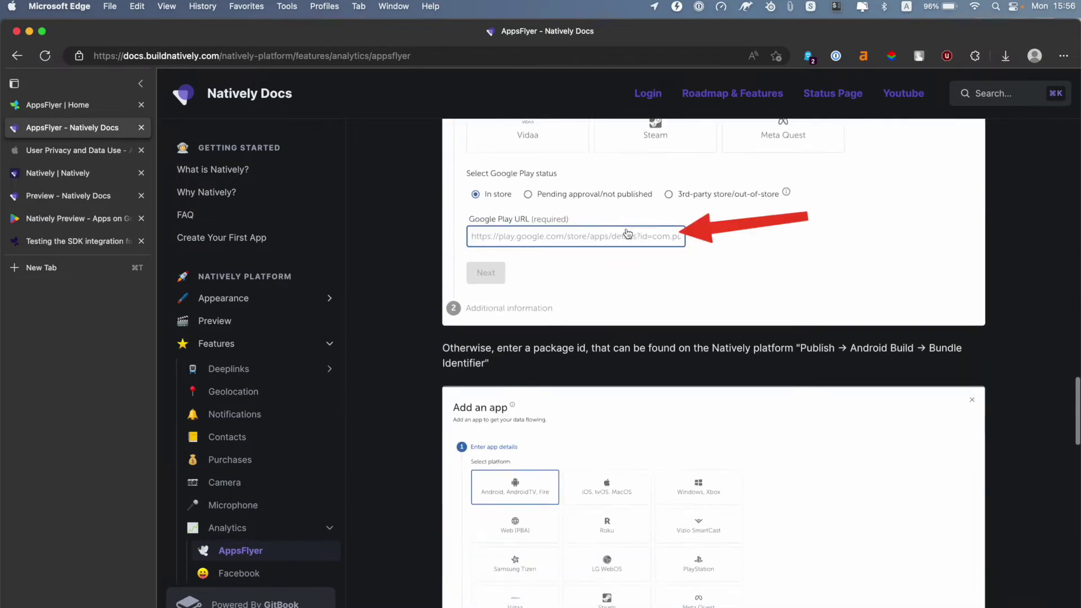
{"action": "scroll", "coordinate": [628, 233], "scroll_direction": "down", "scroll_amount": 20}
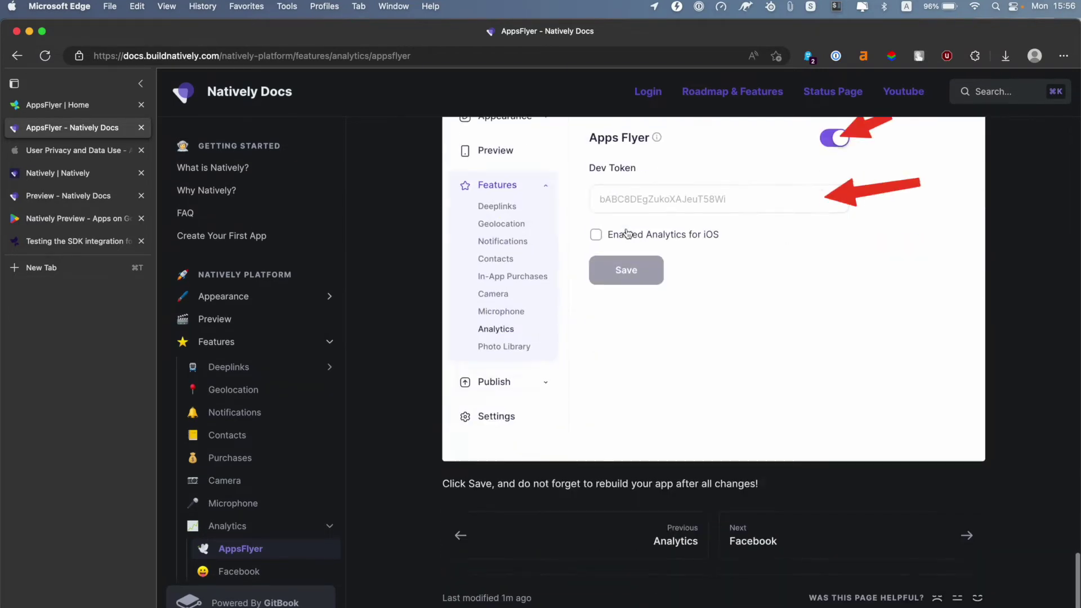
{"action": "scroll", "coordinate": [628, 233], "scroll_direction": "up", "scroll_amount": 20}
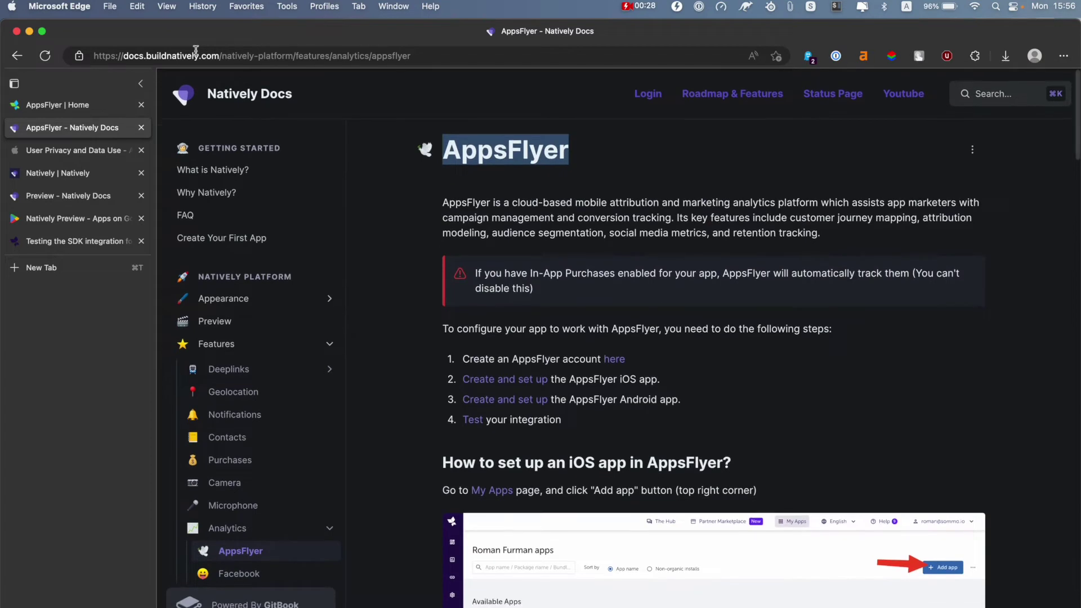
{"action": "scroll", "coordinate": [241, 467], "scroll_direction": "down", "scroll_amount": 3}
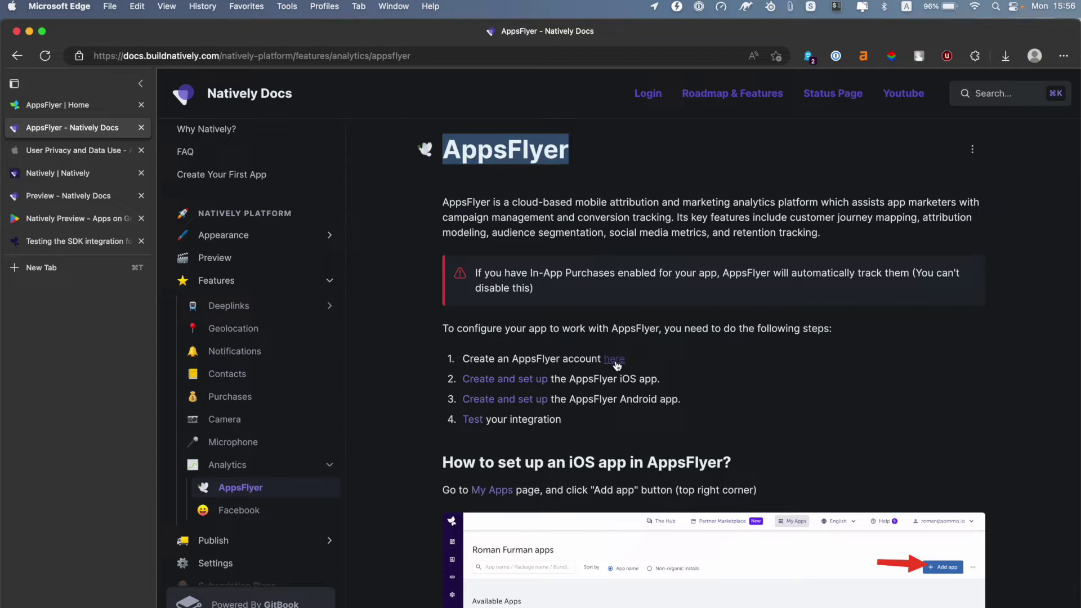
Step: Switch to AppsFlyer and start adding an app with platform Android, AndroidTV, Fire and Google Play status In store
{"action": "left_click", "coordinate": [94, 101]}
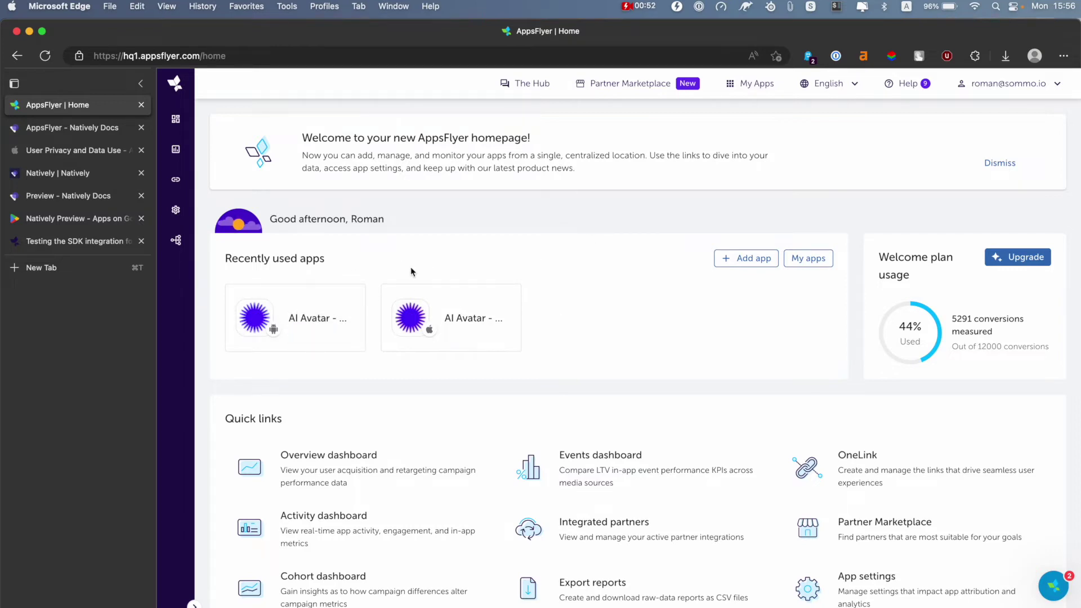
{"action": "mouse_move", "coordinate": [304, 338]}
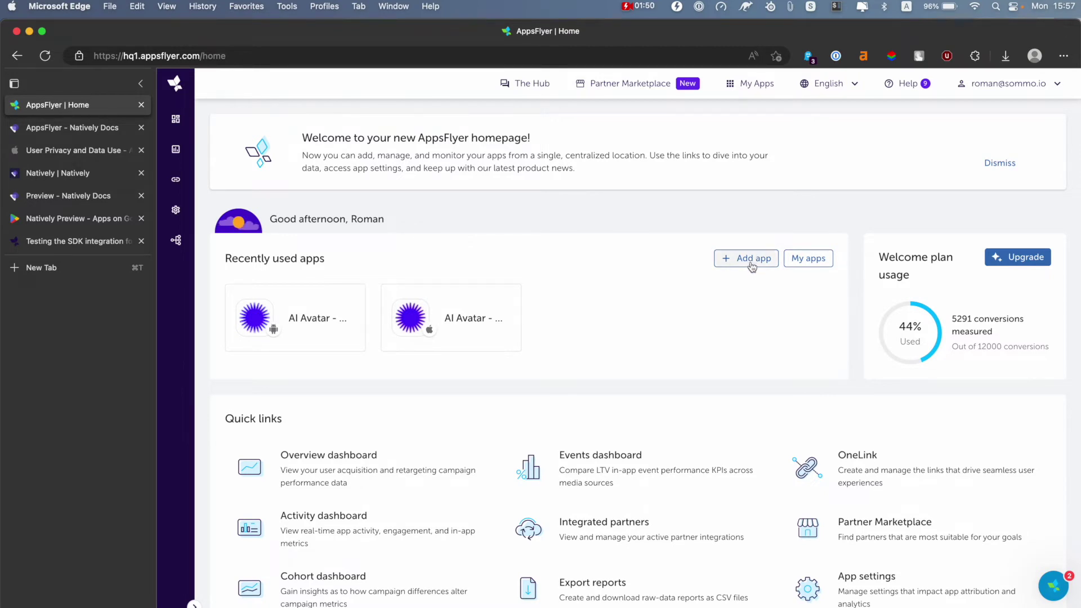
{"action": "left_click", "coordinate": [751, 260]}
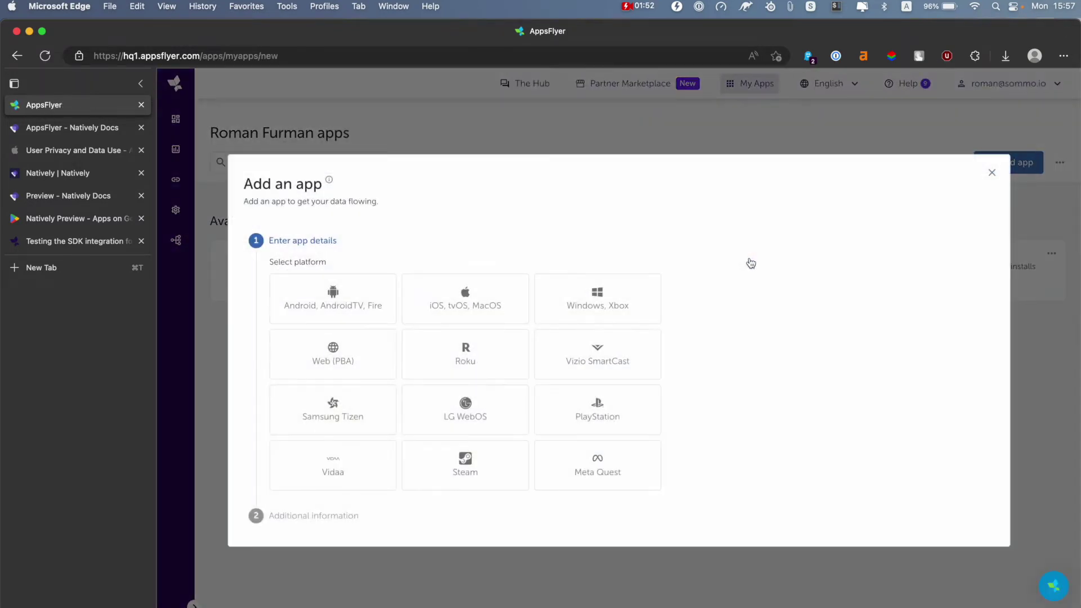
{"action": "left_click", "coordinate": [333, 298]}
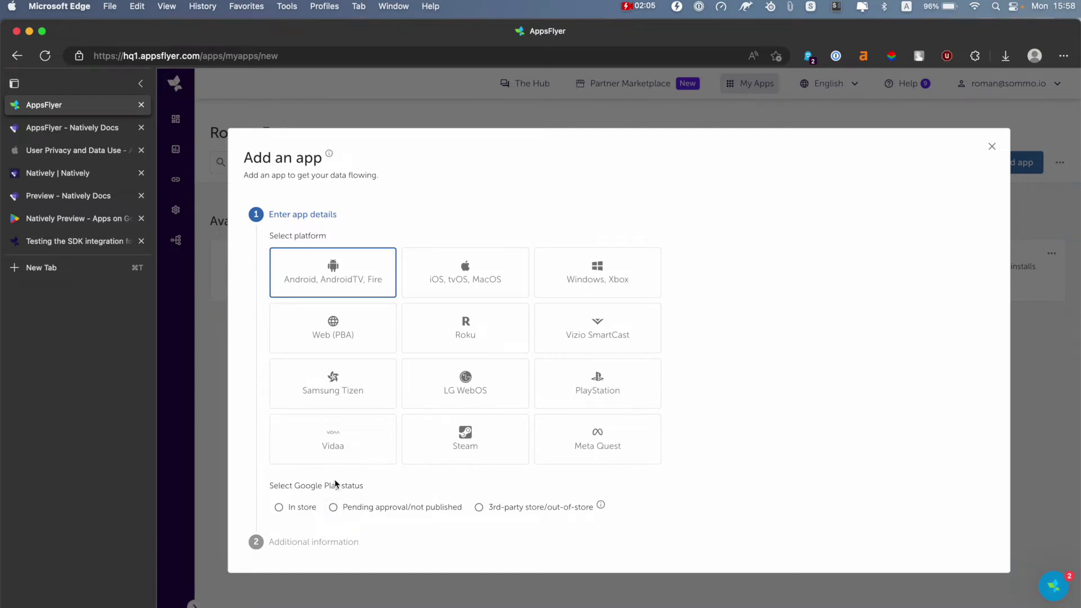
{"action": "left_click_drag", "start_coordinate": [294, 486], "coordinate": [364, 487]}
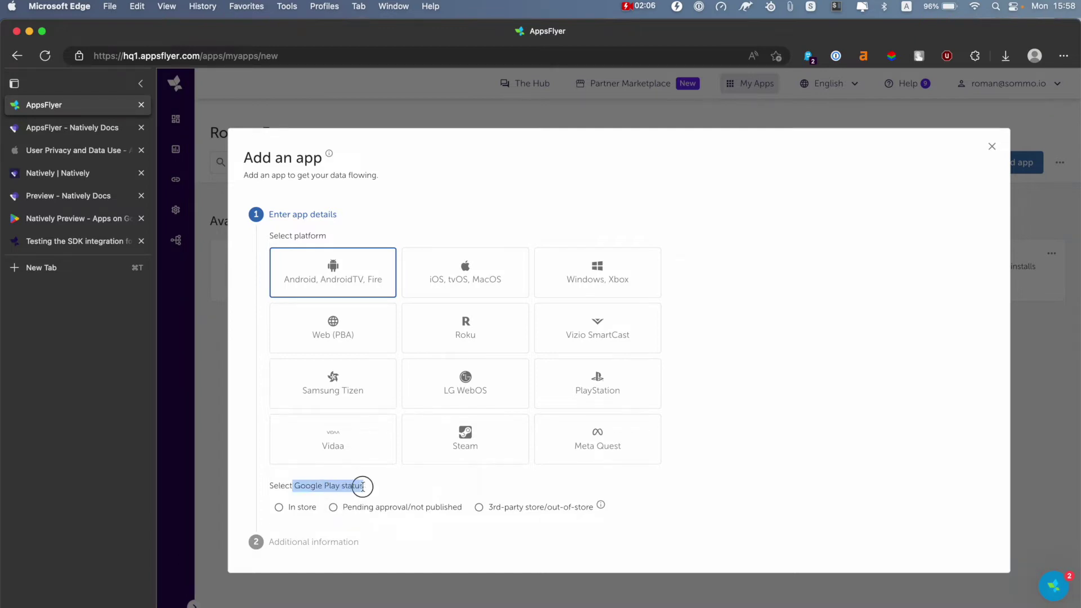
{"action": "left_click", "coordinate": [280, 508]}
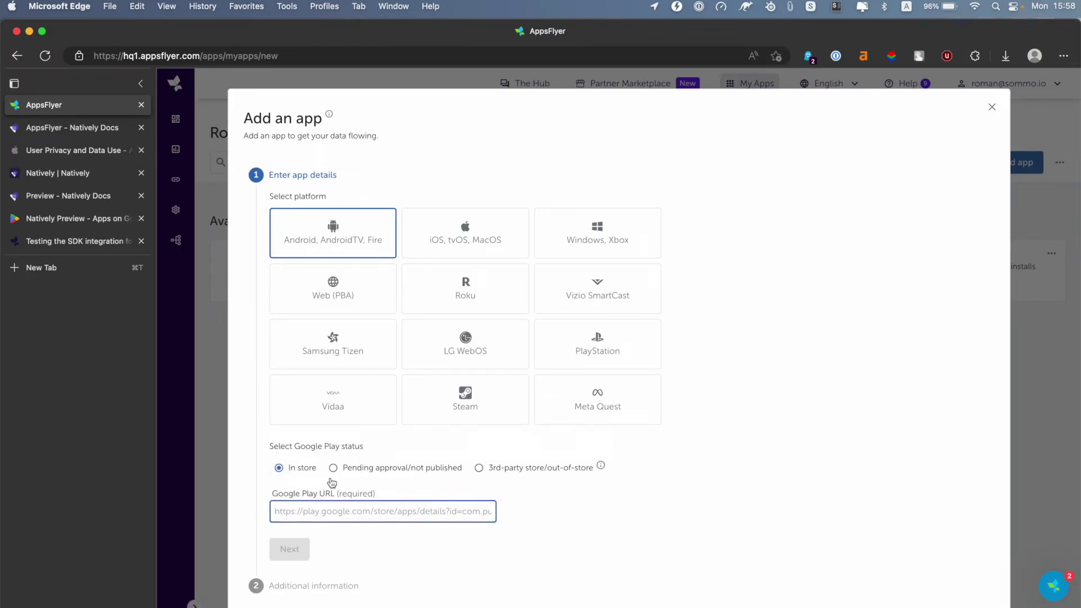
{"action": "left_click", "coordinate": [372, 510]}
Step: Set the Google Play status to Pending approval/not published and copy the bundle identifier from the Android build configuration in Natively
{"action": "left_click", "coordinate": [334, 470]}
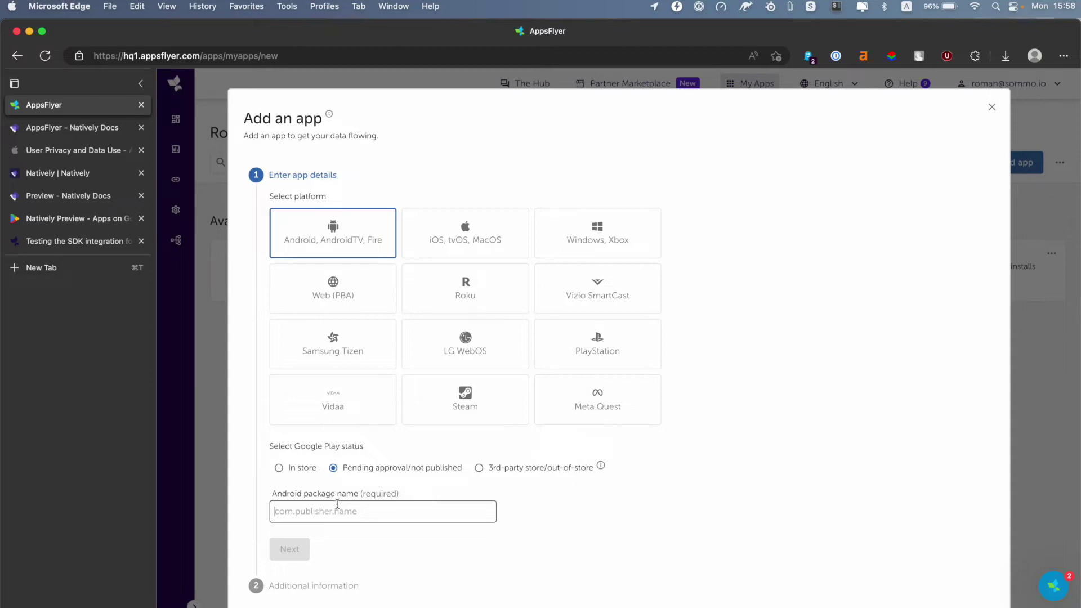
{"action": "left_click", "coordinate": [337, 501]}
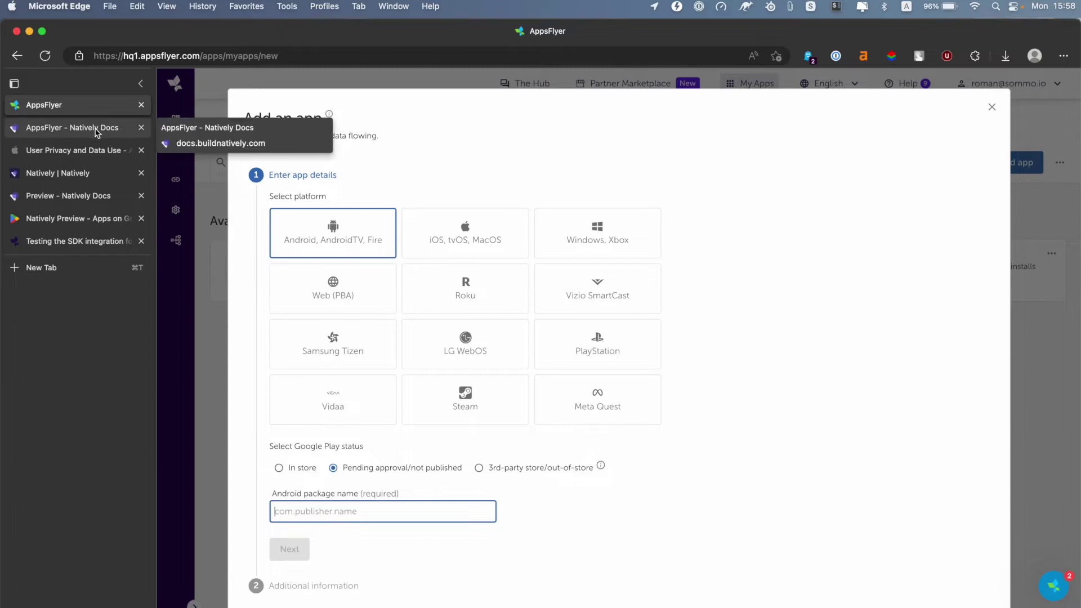
{"action": "left_click", "coordinate": [69, 173]}
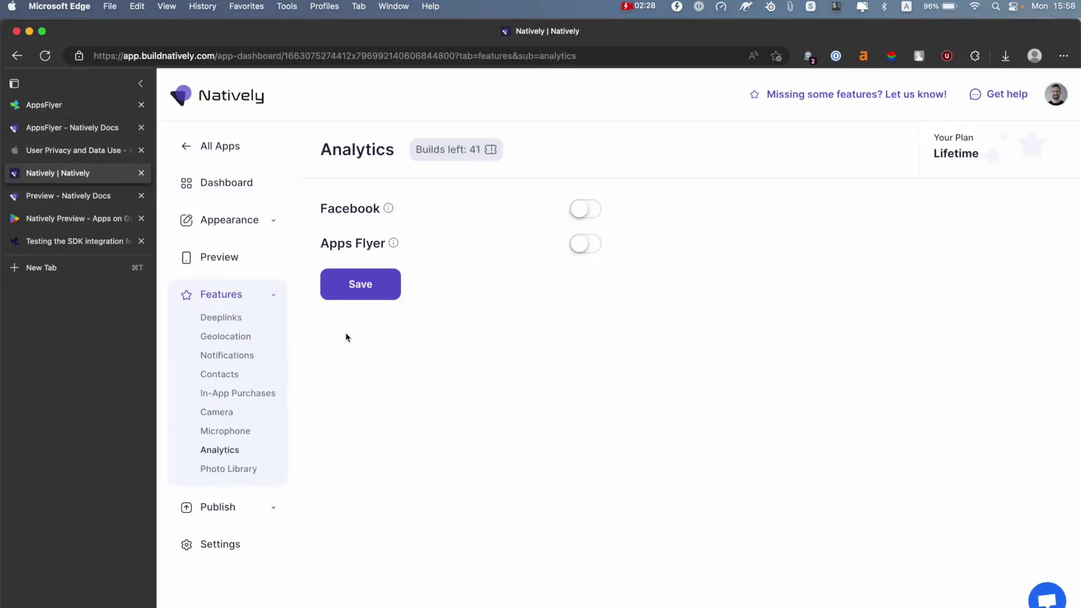
{"action": "left_click", "coordinate": [222, 513]}
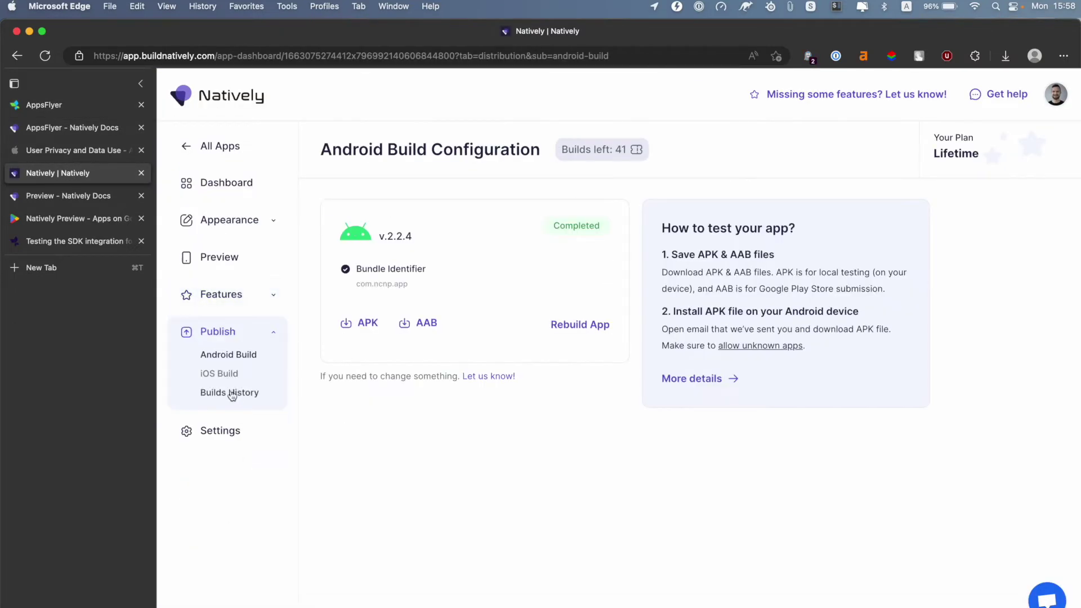
{"action": "left_click_drag", "start_coordinate": [419, 288], "coordinate": [353, 283]}
{"action": "key", "text": "super+c"}
{"action": "right_click", "coordinate": [353, 283]}
{"action": "left_click", "coordinate": [341, 292]}
{"action": "left_click", "coordinate": [341, 288]}
Step: Return to AppsFlyer and enter com.ncnp.app as the Android package name
{"action": "left_click", "coordinate": [65, 128]}
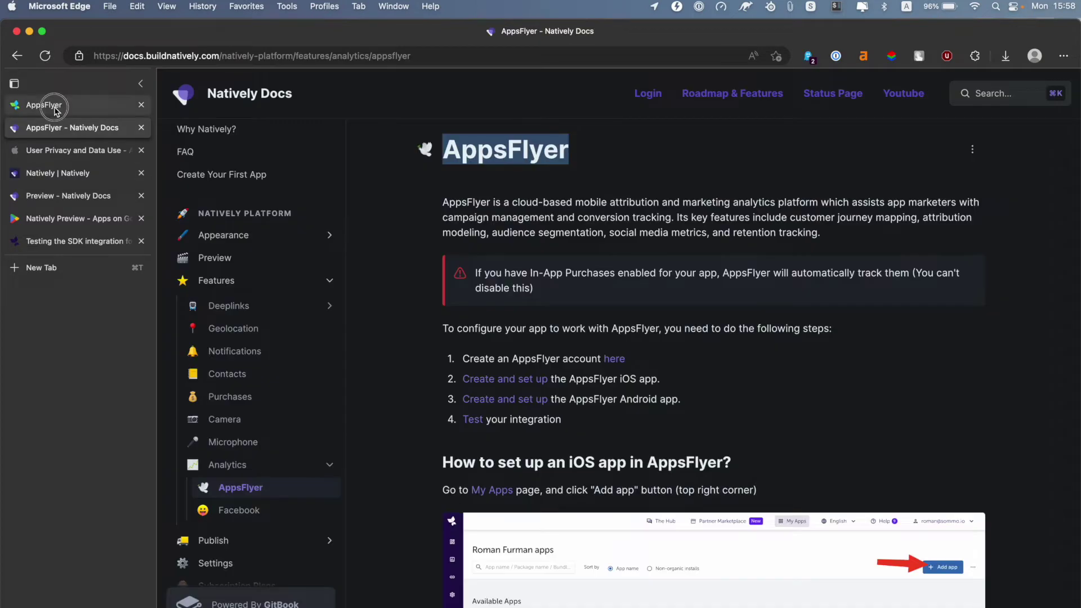
{"action": "left_click", "coordinate": [53, 106]}
{"action": "left_click", "coordinate": [358, 510]}
{"action": "key", "text": "super+v"}
{"action": "left_click", "coordinate": [478, 490]}
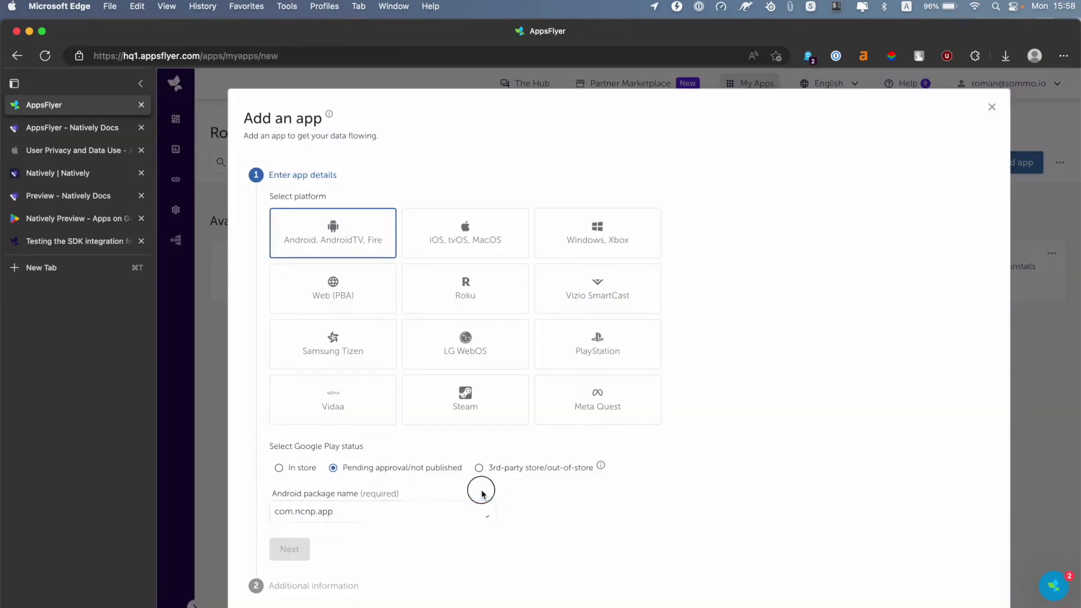
{"action": "left_click", "coordinate": [280, 468]}
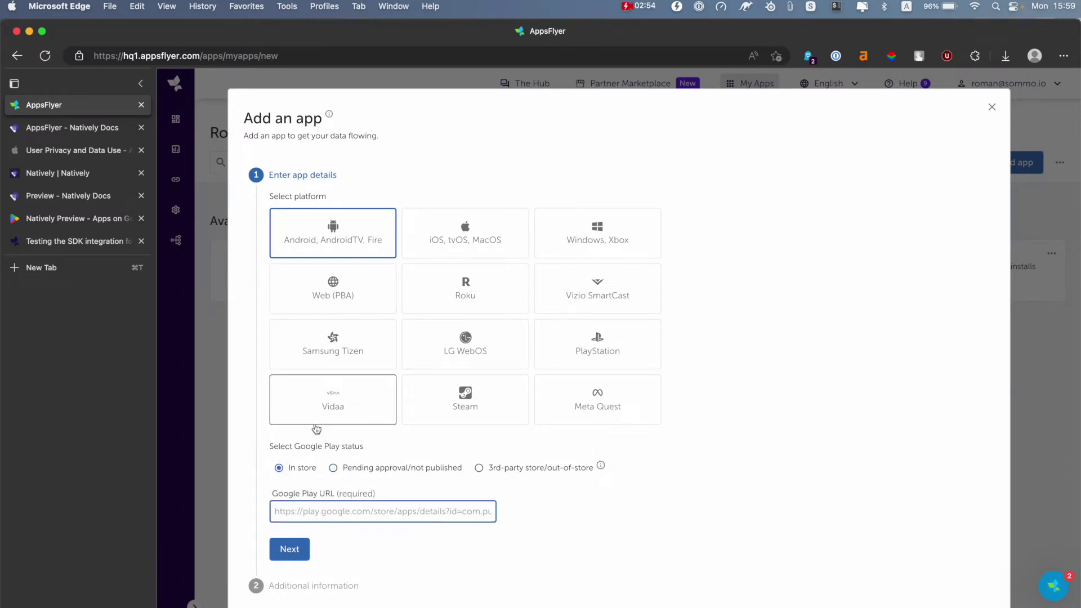
{"action": "left_click", "coordinate": [112, 219]}
{"action": "key", "text": "super+l"}
{"action": "key", "text": "super+c"}
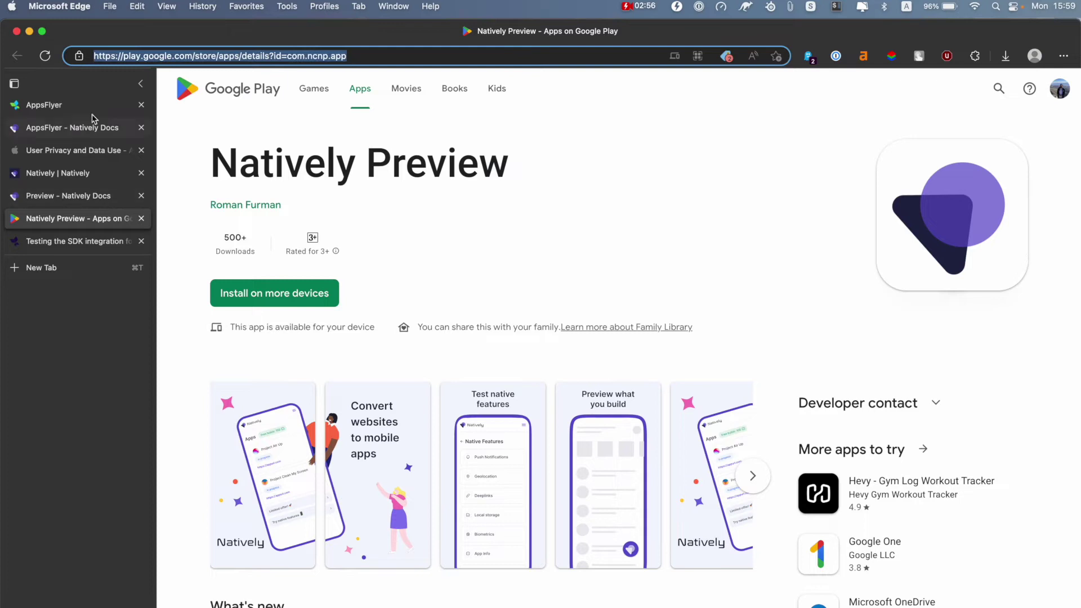
{"action": "left_click", "coordinate": [77, 128]}
{"action": "left_click", "coordinate": [61, 105]}
{"action": "left_click", "coordinate": [321, 511]}
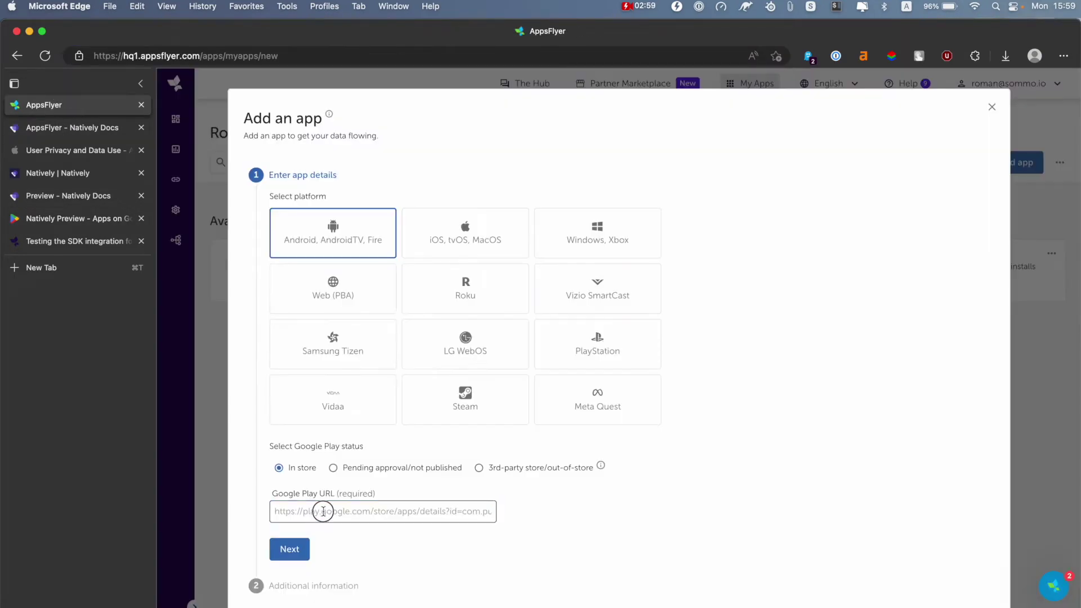
{"action": "key", "text": "super+v"}
{"action": "left_click", "coordinate": [393, 543]}
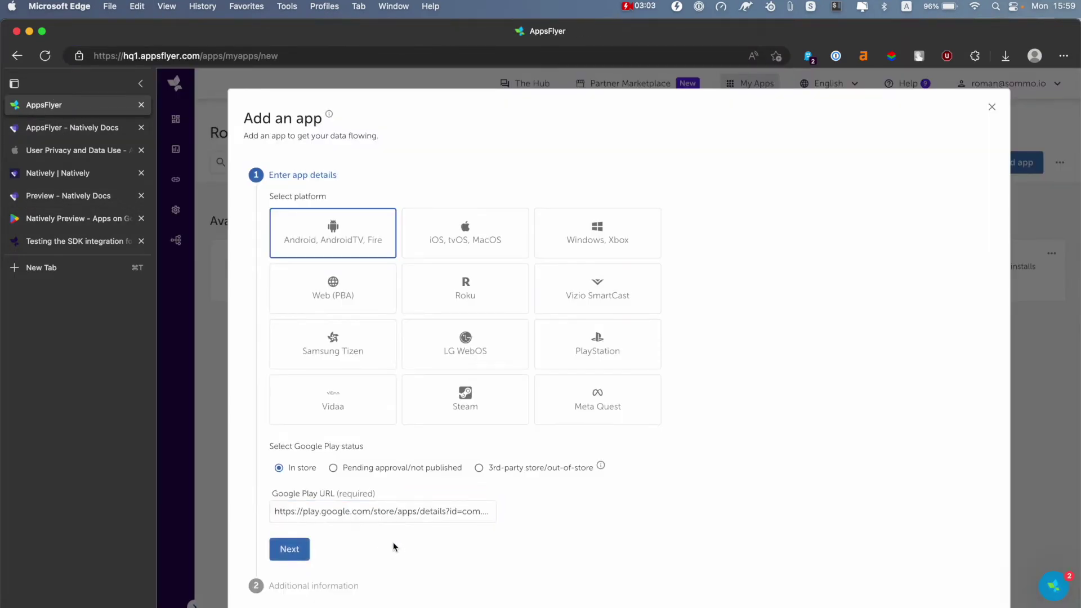
{"action": "left_click", "coordinate": [287, 550]}
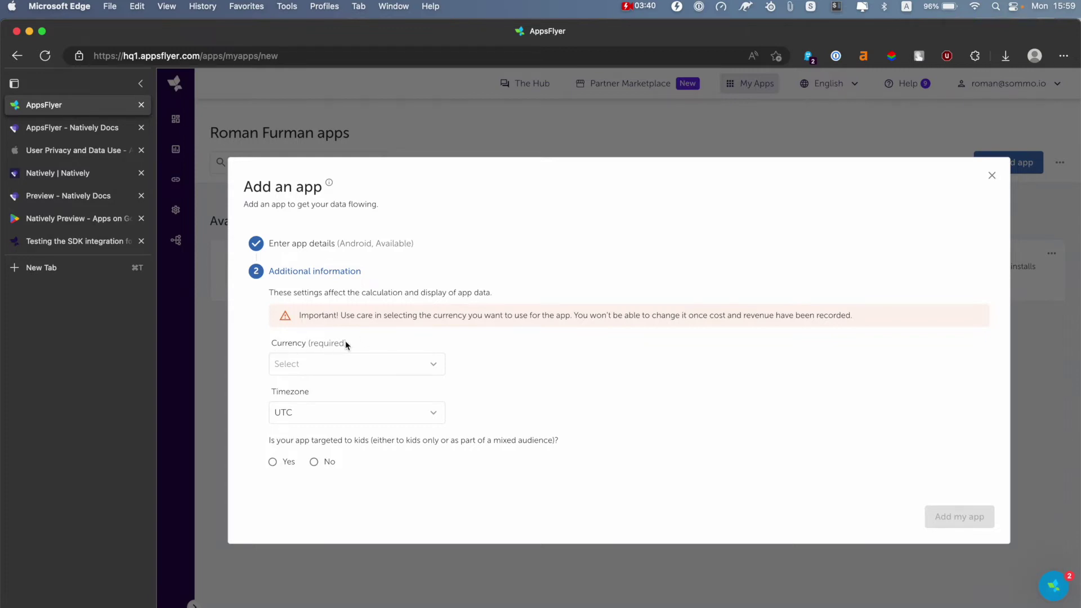
Step: Set the currency to USD, mark the app as not targeted to kids, and add the app
{"action": "left_click", "coordinate": [313, 363]}
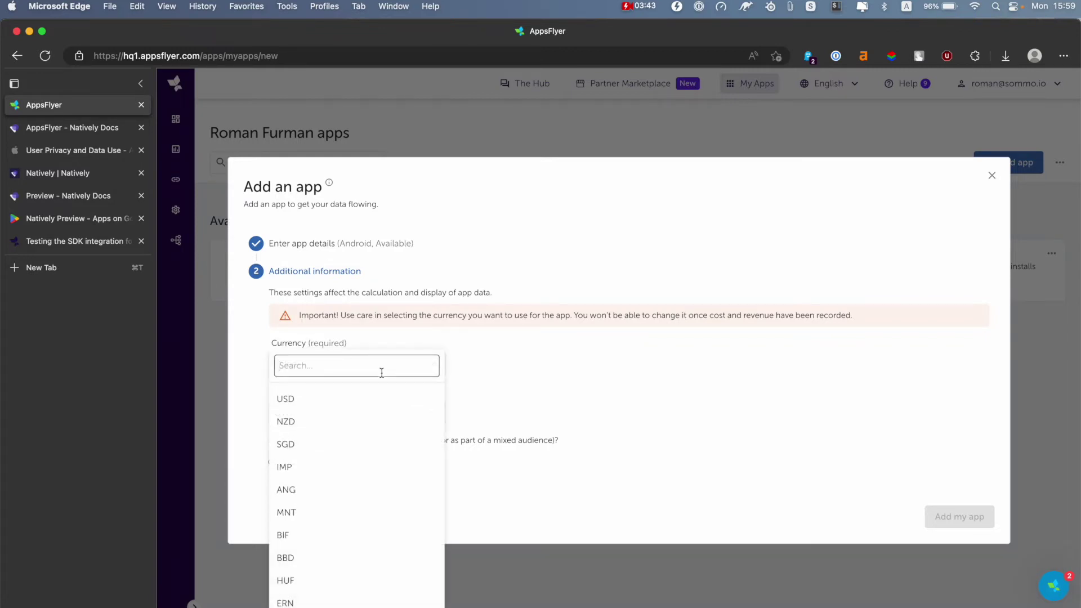
{"action": "left_click", "coordinate": [322, 401]}
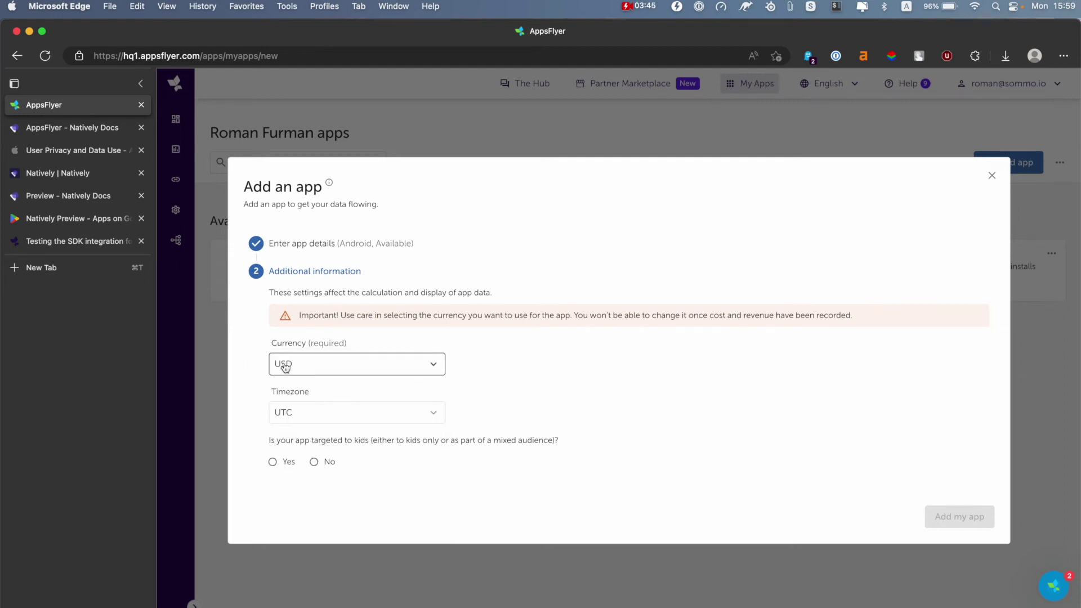
{"action": "left_click_drag", "start_coordinate": [270, 440], "coordinate": [368, 442]}
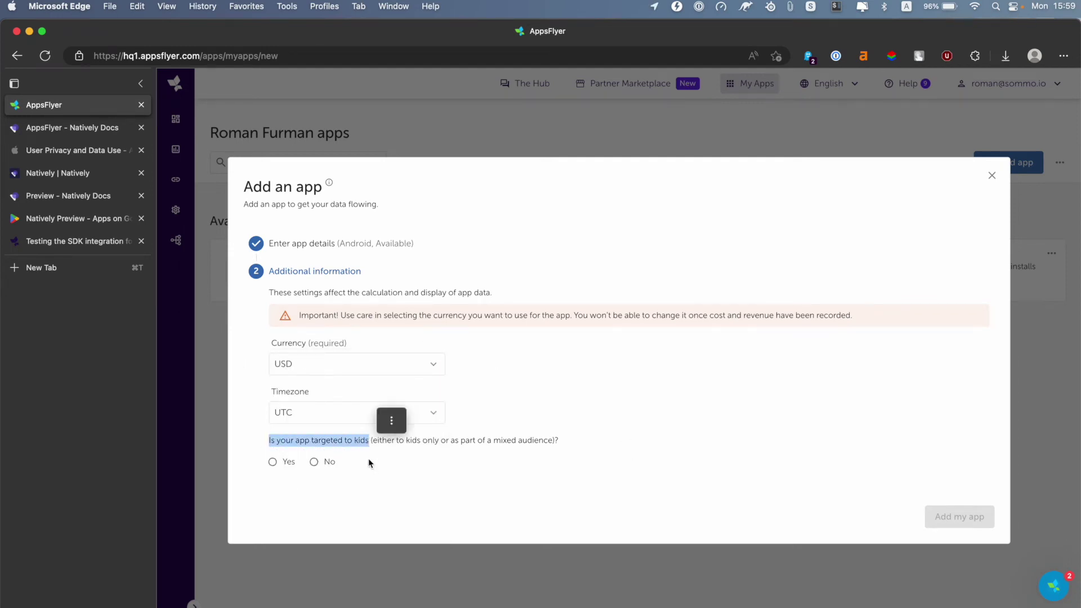
{"action": "left_click", "coordinate": [314, 462]}
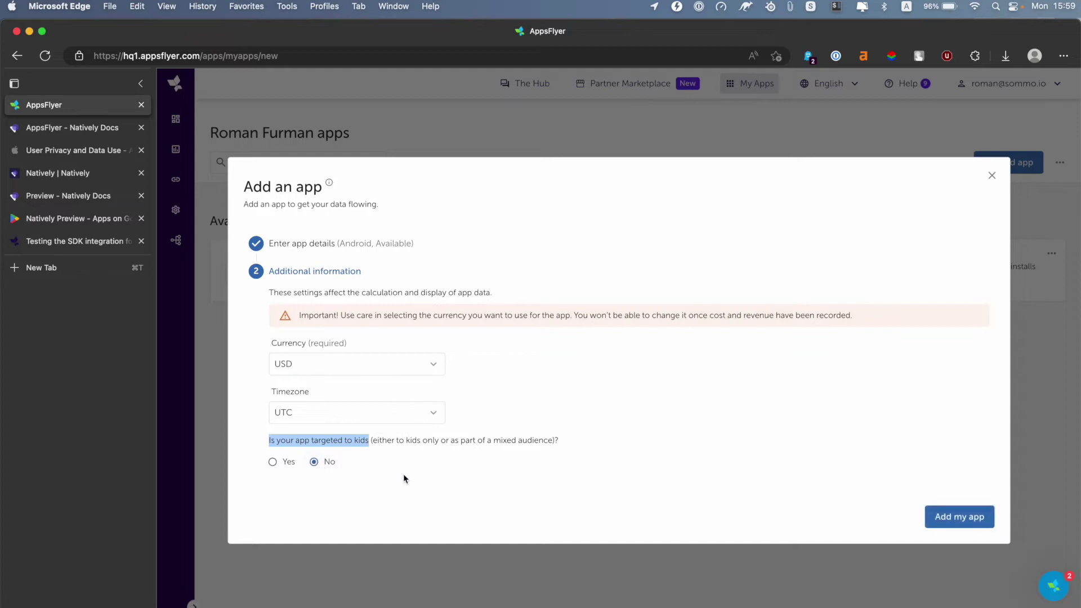
{"action": "left_click", "coordinate": [968, 523]}
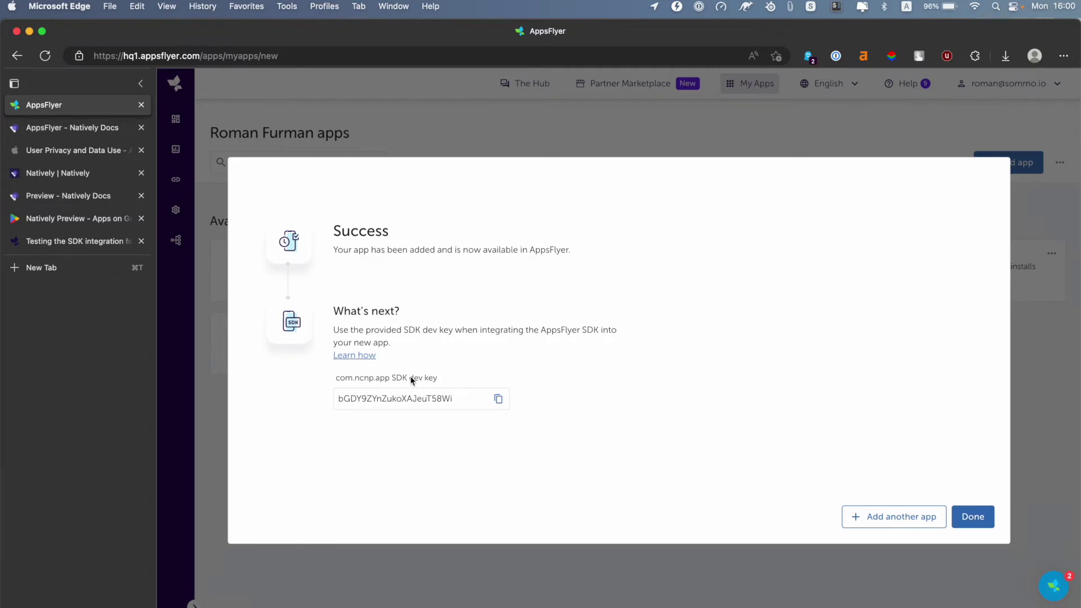
Step: Copy the SDK dev key provided for the newly added app
{"action": "double_click", "coordinate": [366, 398]}
{"action": "right_click", "coordinate": [377, 366]}
{"action": "left_click", "coordinate": [478, 374]}
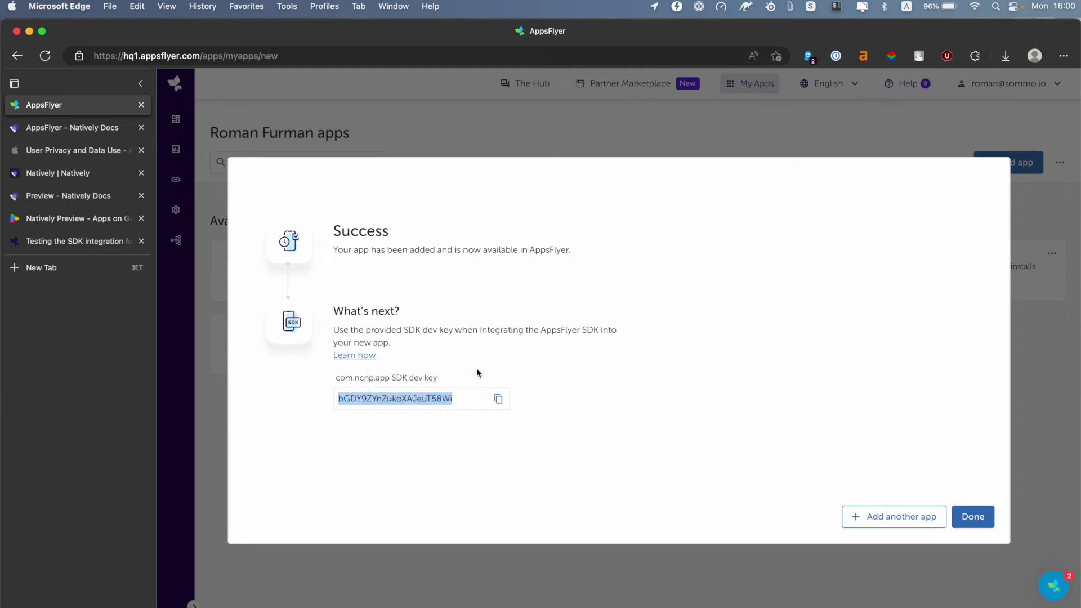
{"action": "left_click", "coordinate": [354, 355]}
{"action": "key", "text": "super+w"}
Step: Switch to Natively, enable Apps Flyer in the Analytics feature settings, and paste the copied dev key as the Dev Token
{"action": "left_click", "coordinate": [87, 129]}
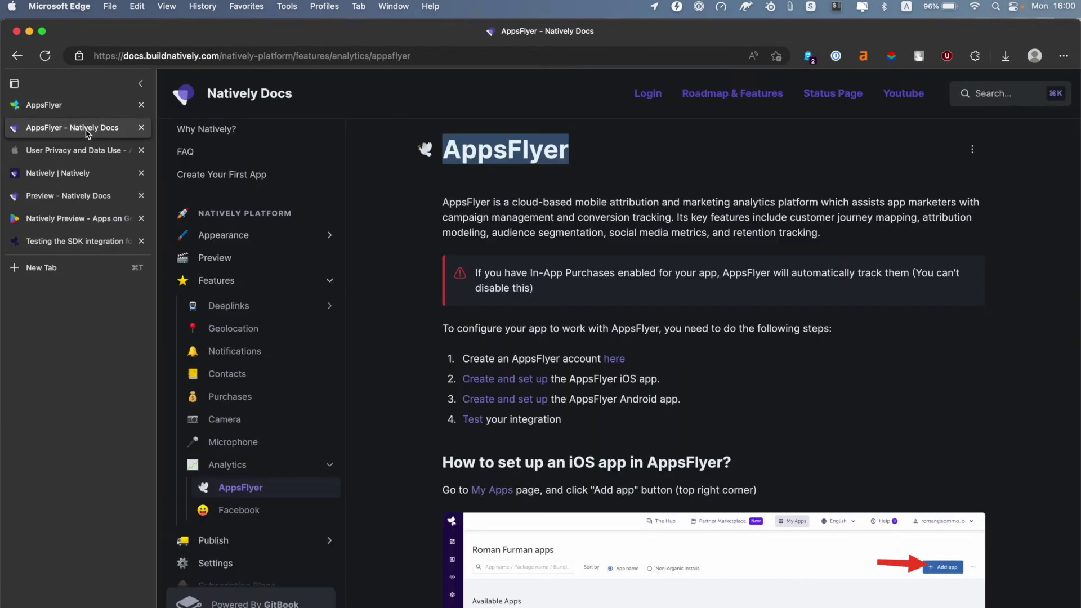
{"action": "left_click", "coordinate": [78, 173]}
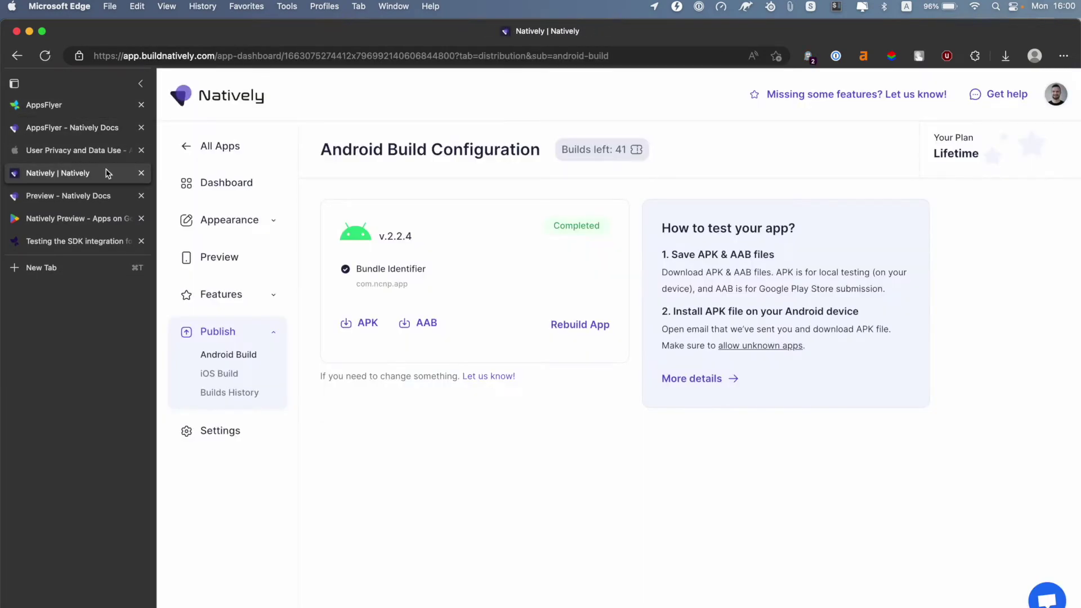
{"action": "left_click", "coordinate": [237, 295]}
{"action": "left_click", "coordinate": [222, 450]}
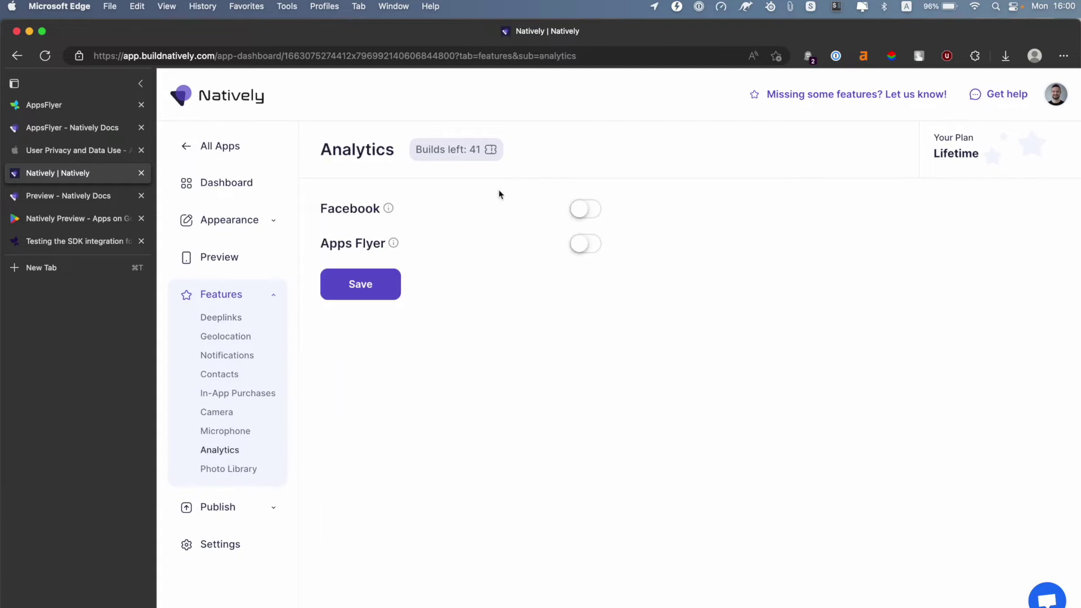
{"action": "left_click", "coordinate": [580, 244]}
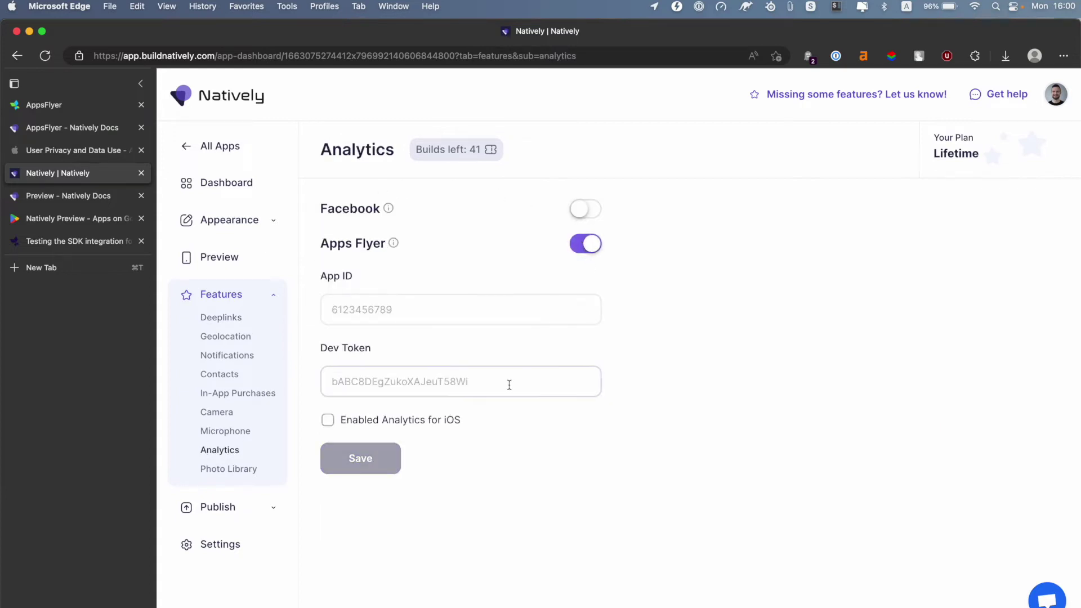
{"action": "left_click", "coordinate": [416, 376]}
{"action": "key", "text": "super+v"}
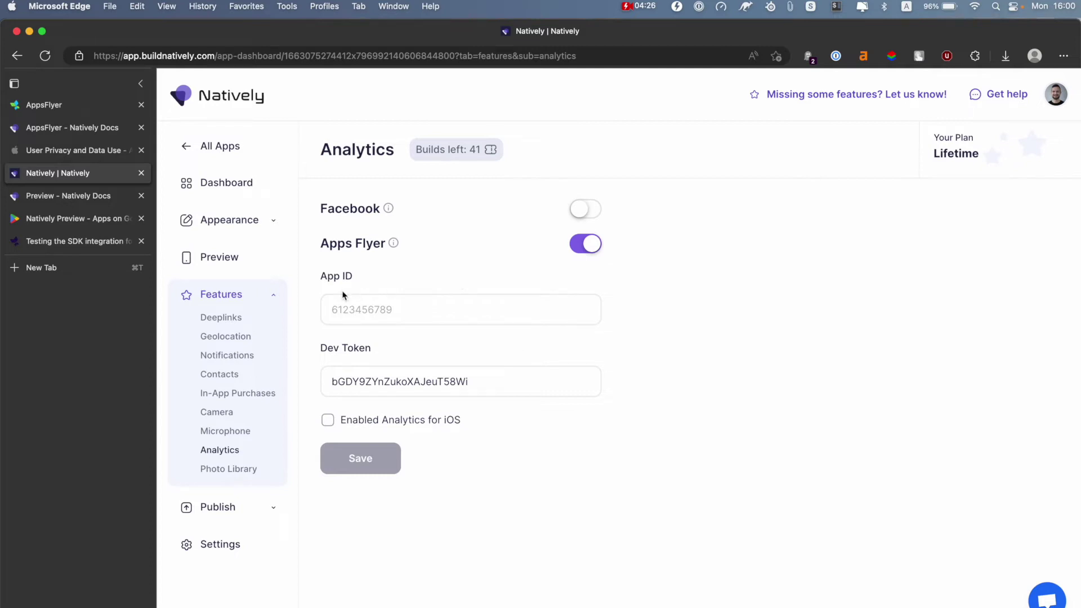
Step: Open the Android build configuration in the Publish section
{"action": "left_click", "coordinate": [400, 317]}
{"action": "left_click", "coordinate": [228, 504]}
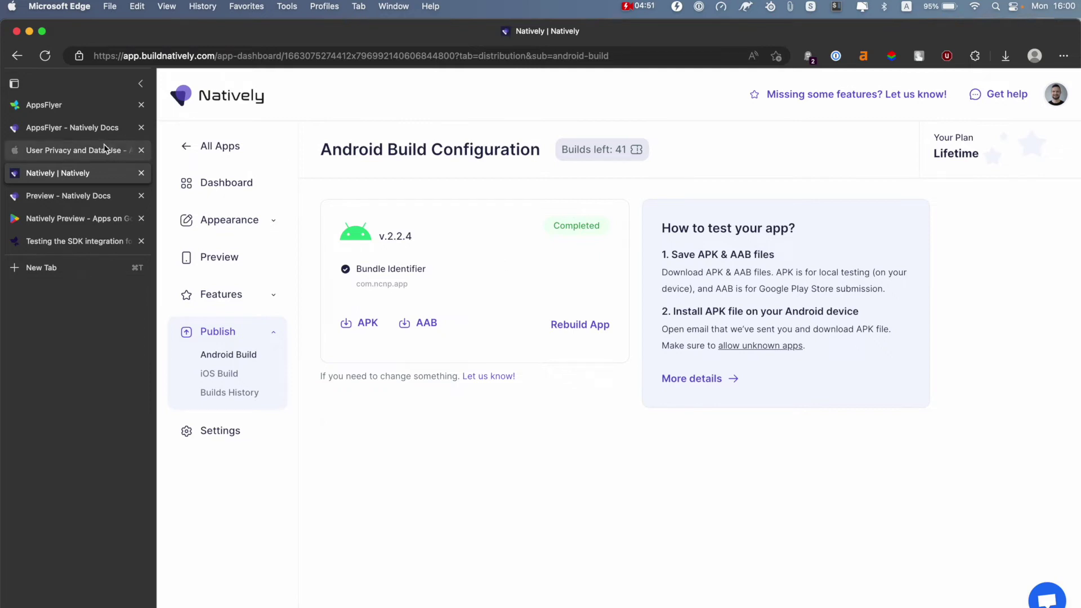
Step: Open the integration test link in the Natively AppsFlyer docs and skim the article on testing the SDK integration
{"action": "left_click", "coordinate": [77, 130]}
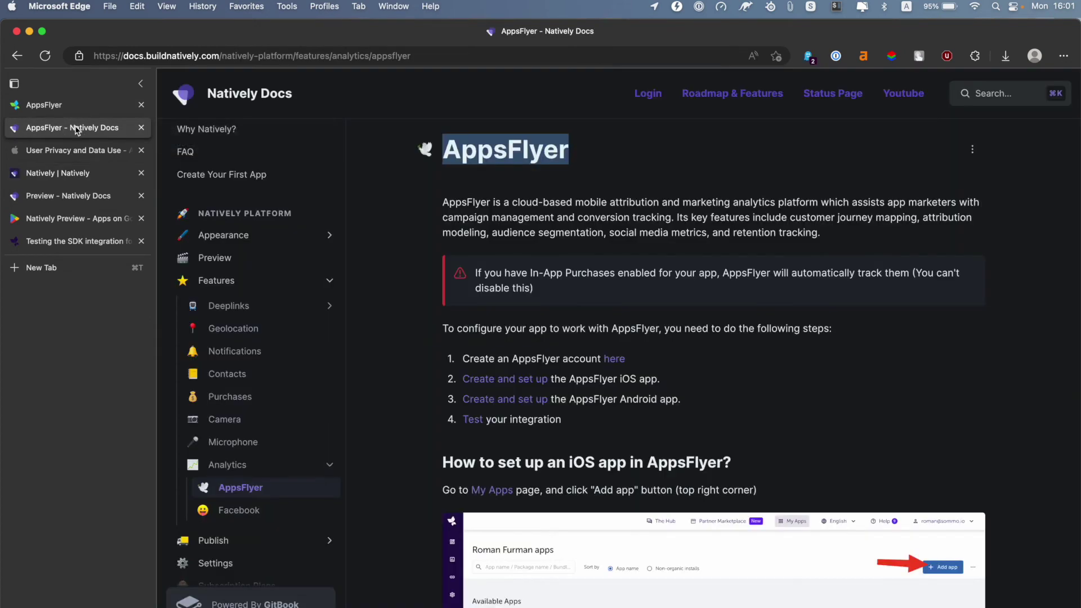
{"action": "left_click", "coordinate": [577, 205]}
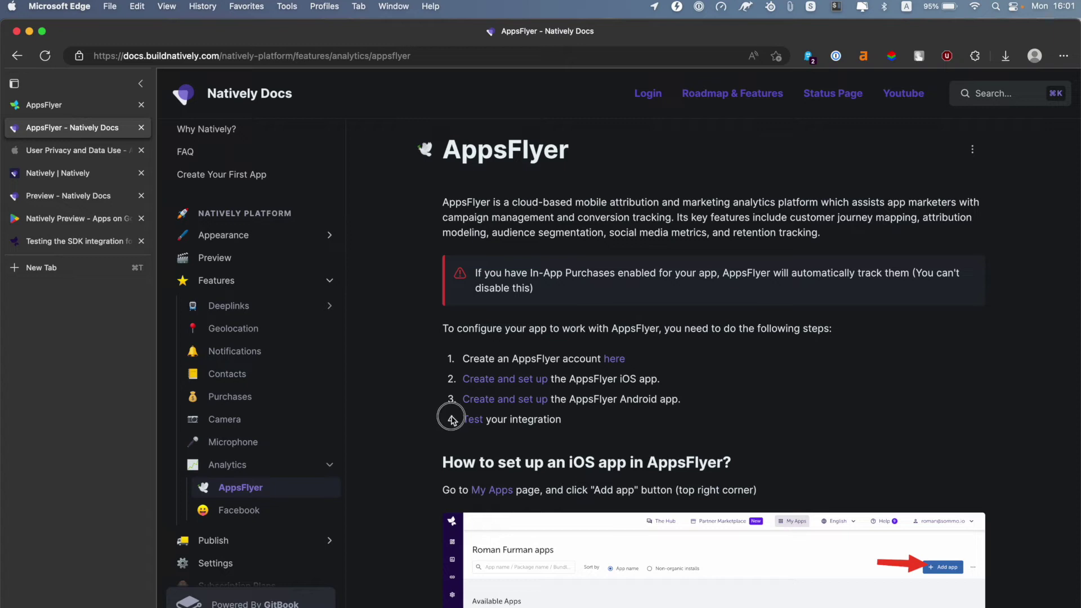
{"action": "left_click", "coordinate": [478, 424]}
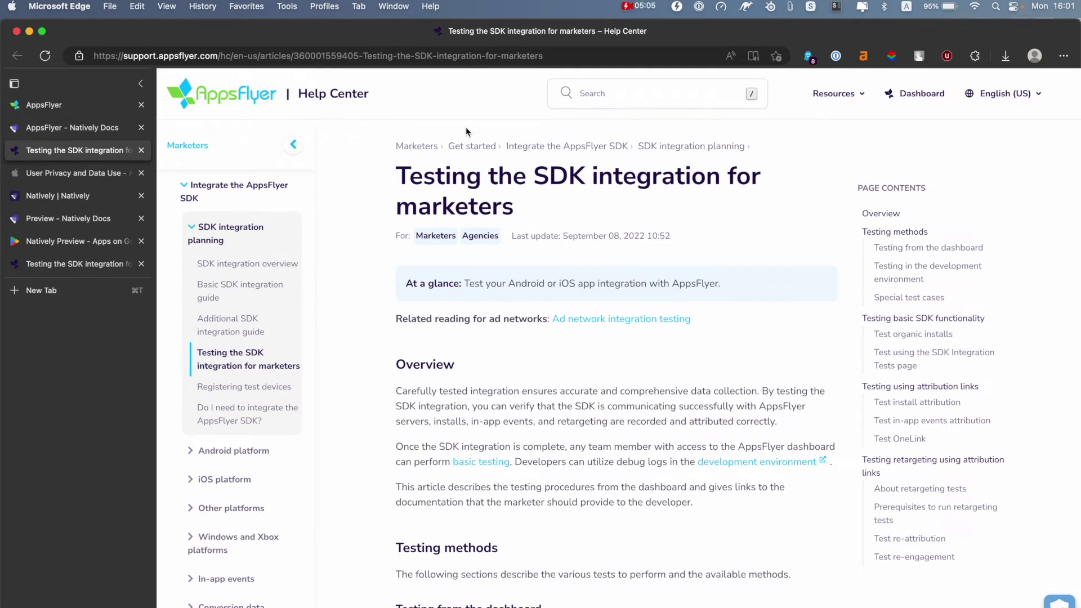
{"action": "scroll", "coordinate": [505, 221], "scroll_direction": "down", "scroll_amount": 3}
{"action": "scroll", "coordinate": [504, 221], "scroll_direction": "down", "scroll_amount": 10}
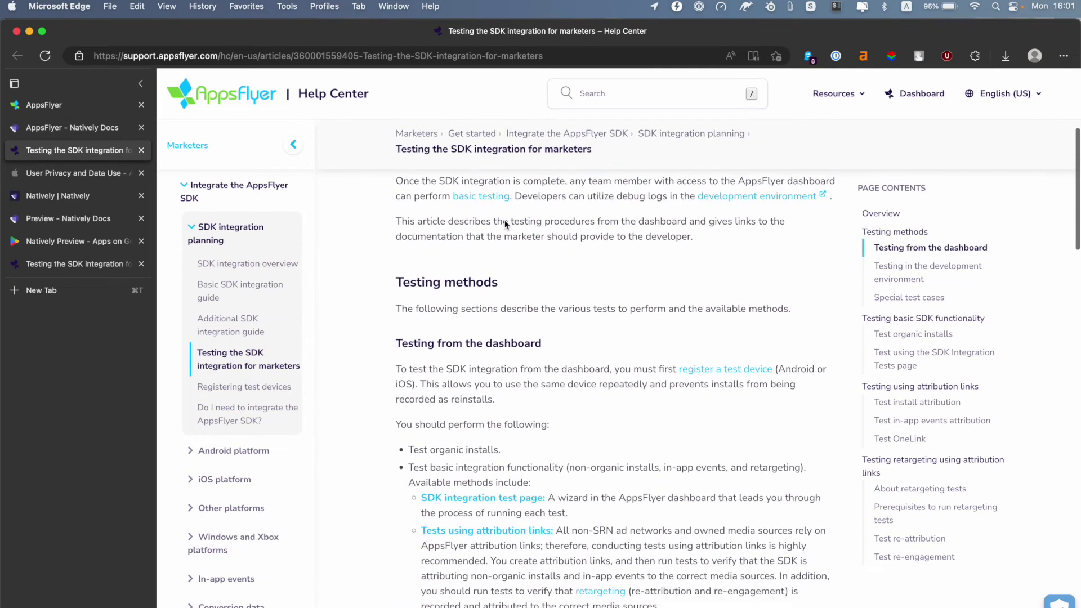
{"action": "scroll", "coordinate": [620, 282], "scroll_direction": "up", "scroll_amount": 8}
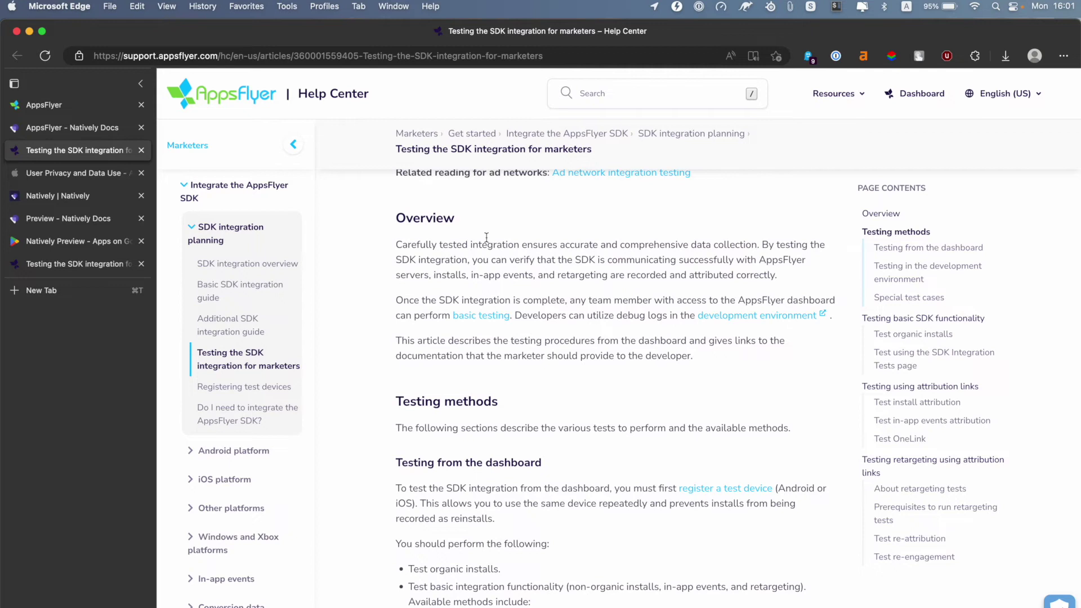
{"action": "scroll", "coordinate": [616, 260], "scroll_direction": "down", "scroll_amount": 4}
{"action": "scroll", "coordinate": [616, 263], "scroll_direction": "up", "scroll_amount": 5}
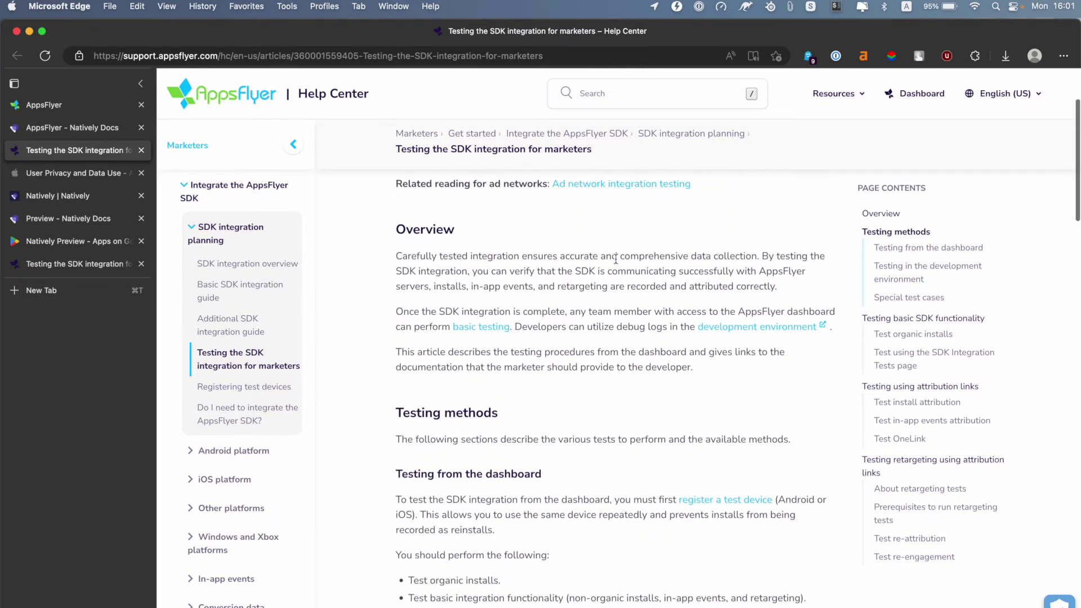
Step: Return to AppsFlyer and start adding another app with the platform iOS, tvOS, MacOS and the App Store status In store
{"action": "left_click", "coordinate": [45, 125]}
{"action": "left_click", "coordinate": [41, 111]}
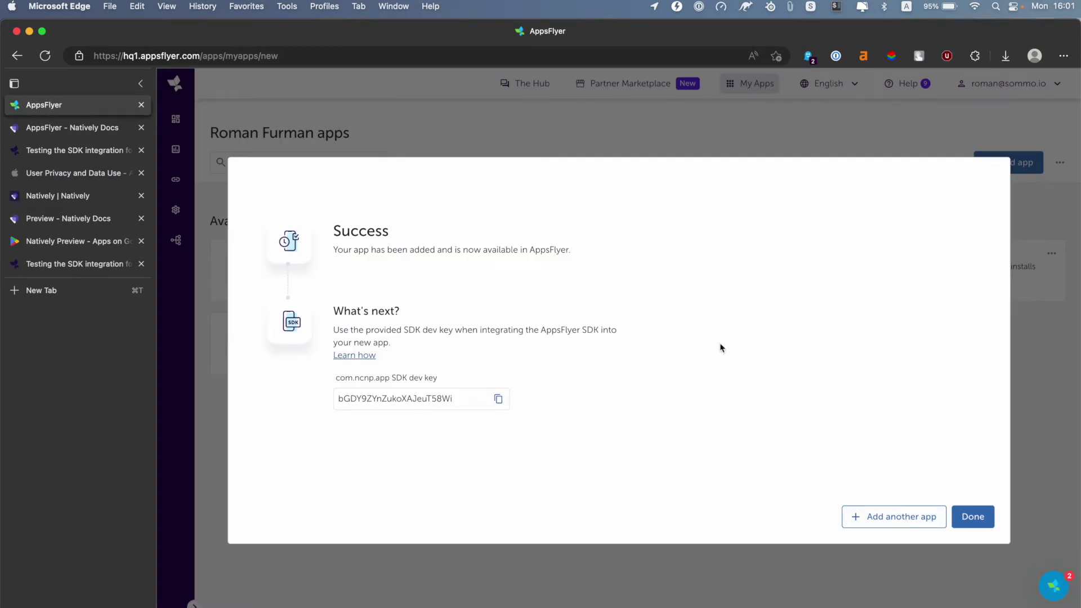
{"action": "left_click", "coordinate": [900, 519]}
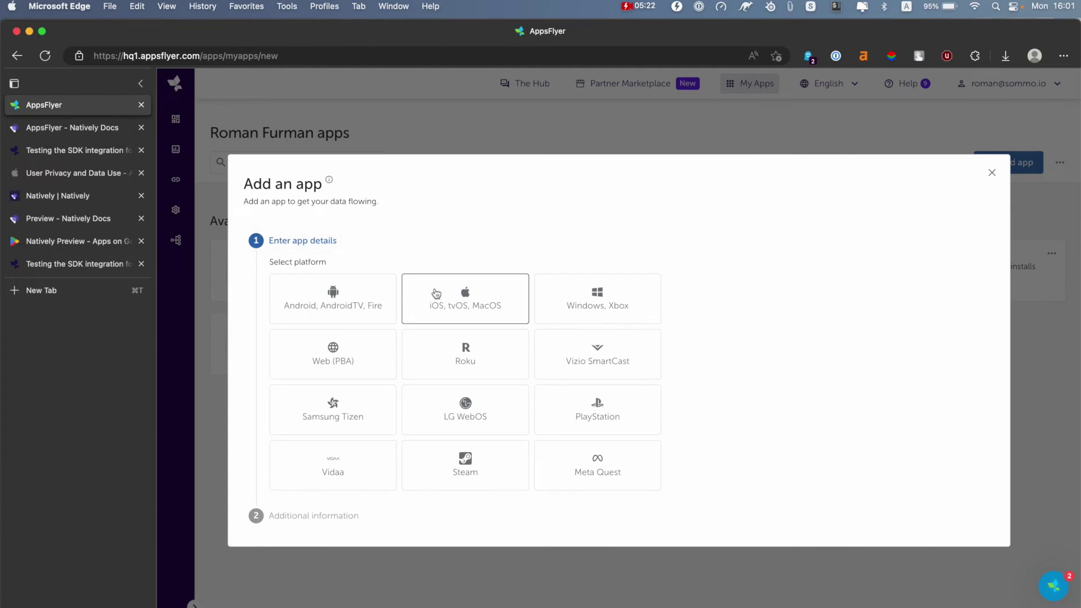
{"action": "left_click", "coordinate": [465, 298]}
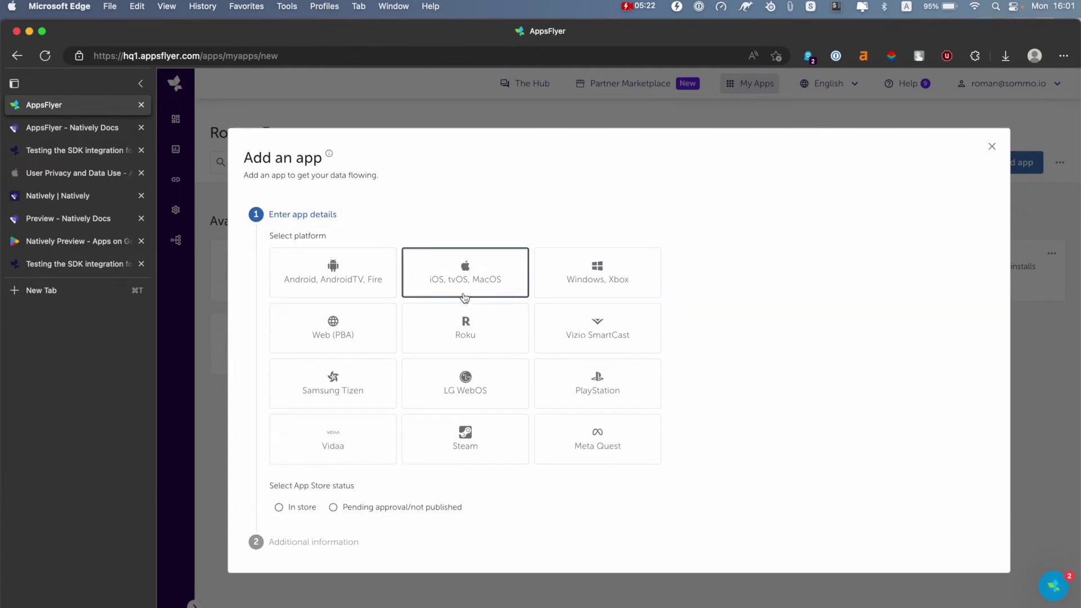
{"action": "left_click", "coordinate": [279, 508]}
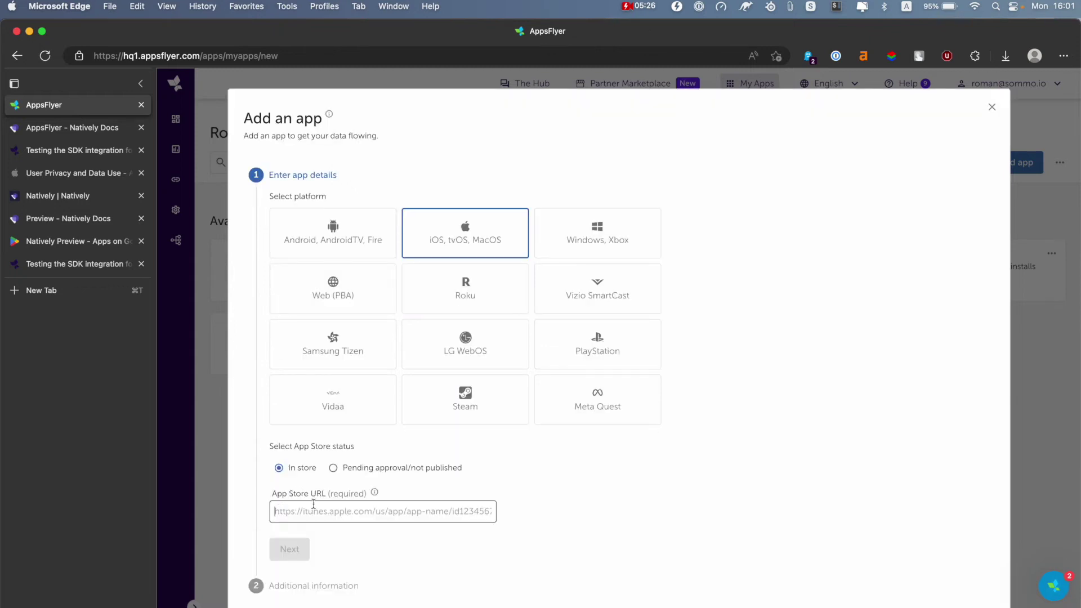
Step: Search the web for "appstore natively preview", open the Natively Preview App Store page, and copy its URL
{"action": "left_click", "coordinate": [84, 297]}
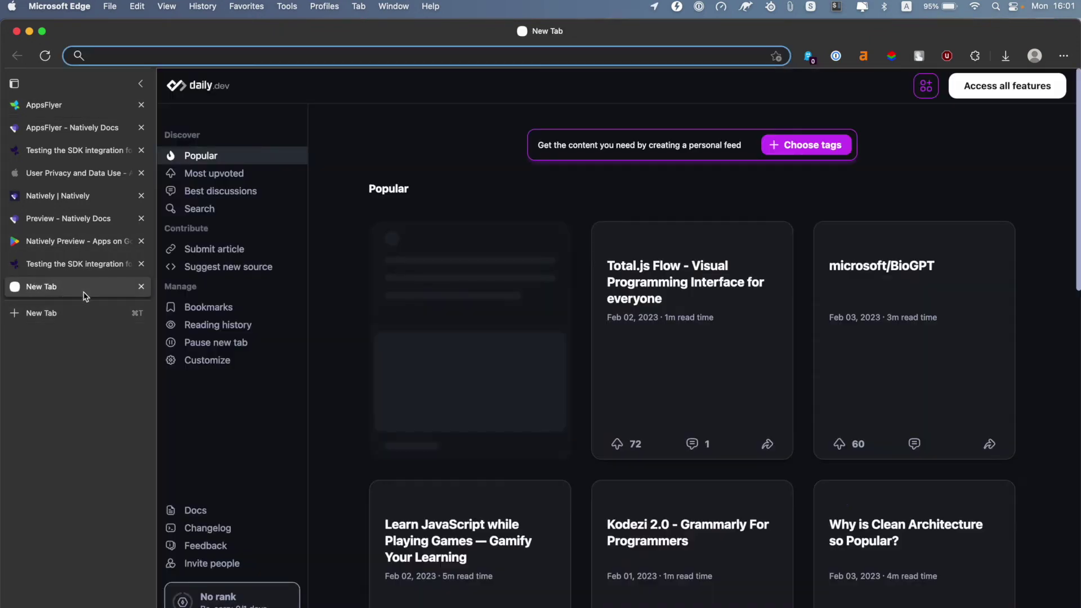
{"action": "type", "text": "appstore"}
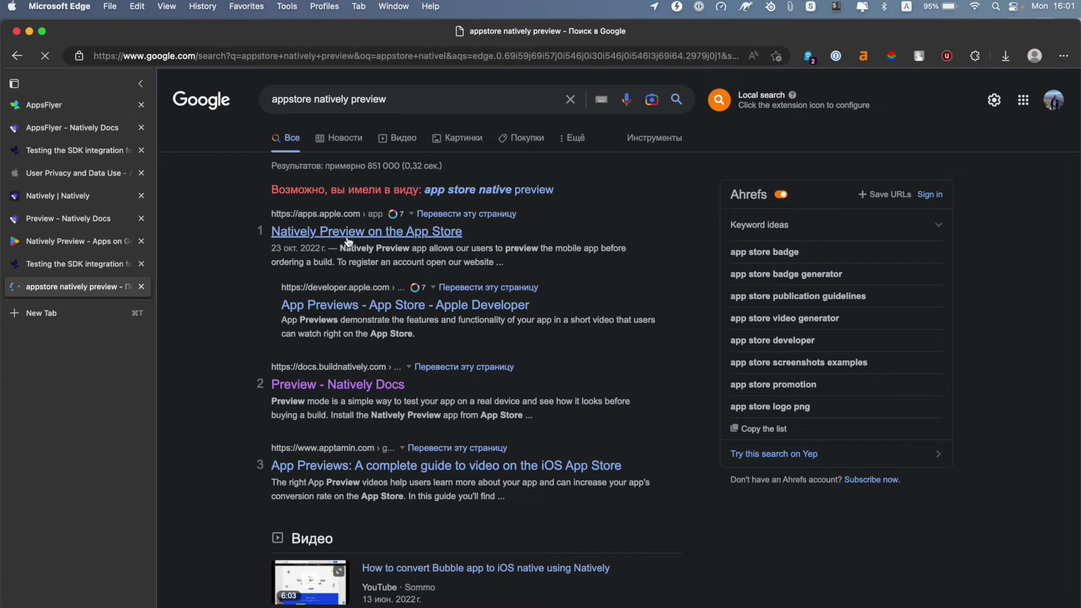
{"action": "right_click", "coordinate": [345, 234]}
{"action": "left_click", "coordinate": [332, 232]}
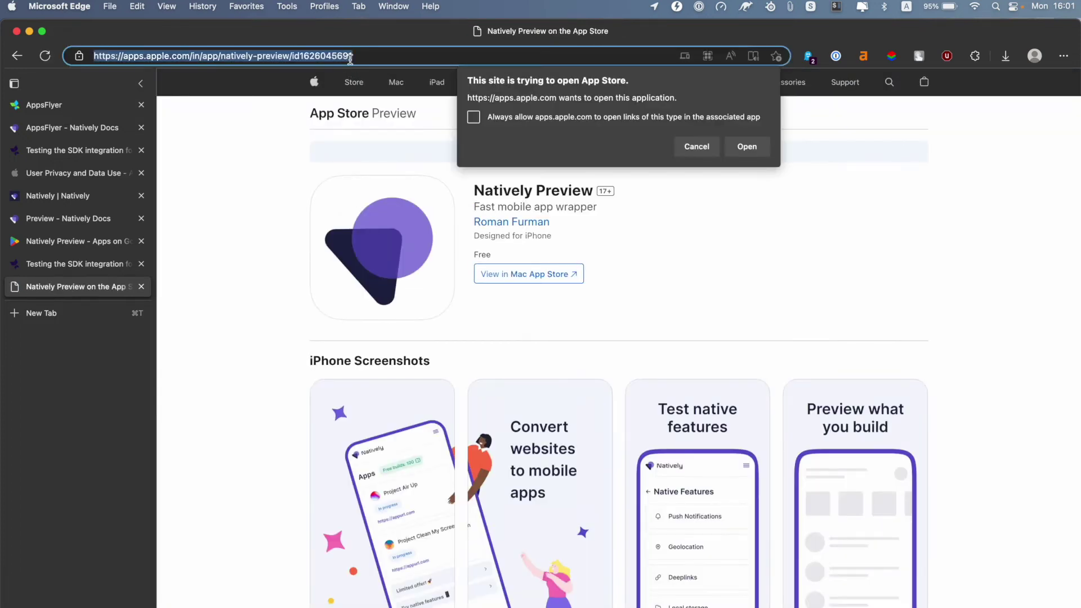
{"action": "key", "text": "super+l"}
{"action": "left_click", "coordinate": [63, 128]}
{"action": "left_click", "coordinate": [62, 106]}
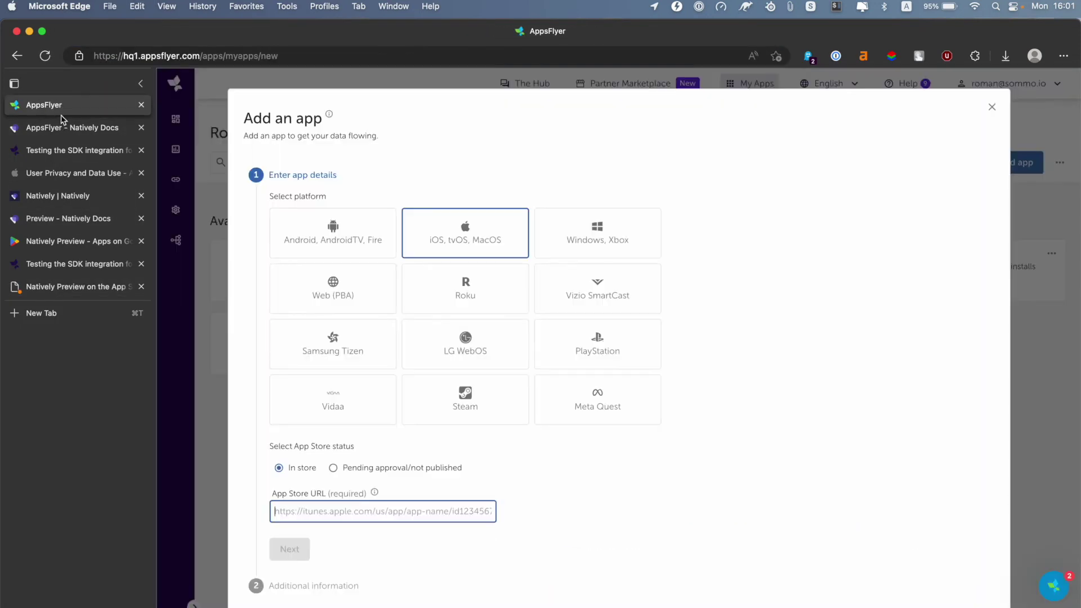
{"action": "left_click", "coordinate": [347, 510]}
{"action": "key", "text": "super+v"}
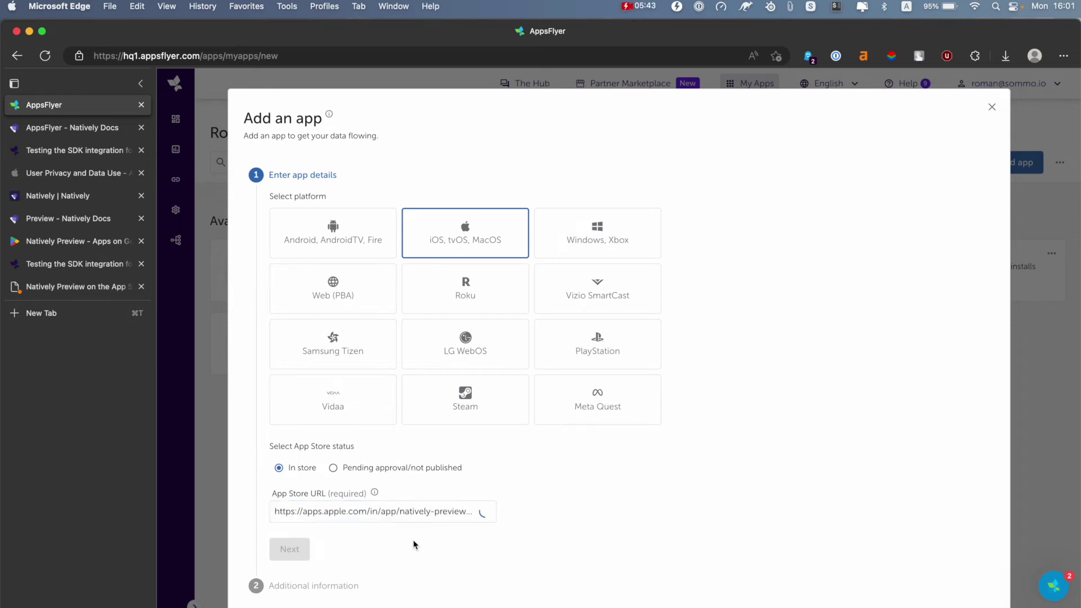
{"action": "left_click", "coordinate": [298, 555]}
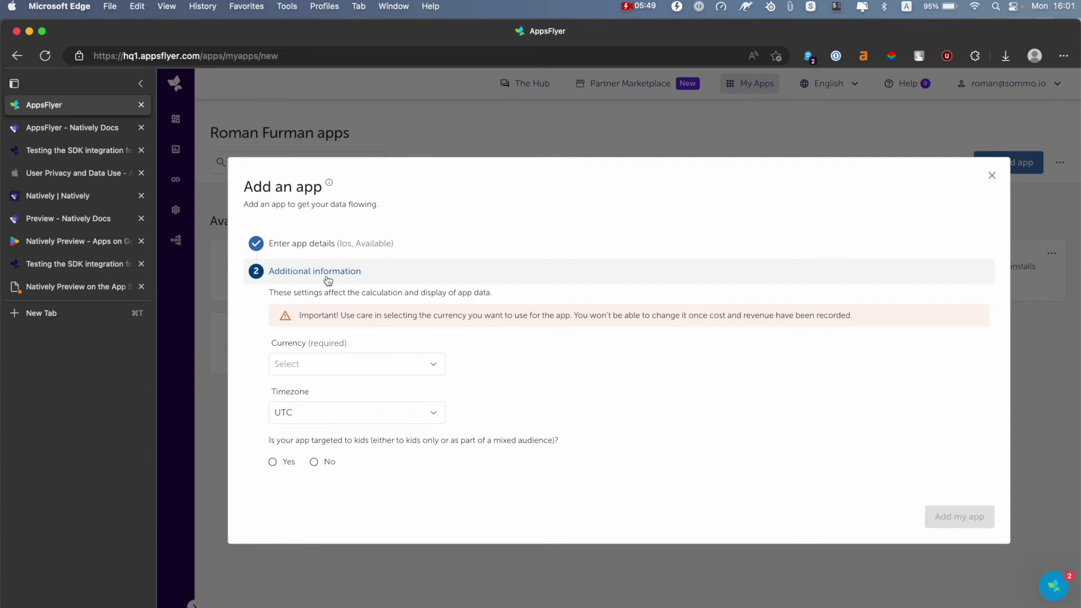
Step: Choose USD as the iOS app's currency, answer No to targeting kids, and add the app
{"action": "left_click", "coordinate": [362, 364]}
{"action": "left_click", "coordinate": [325, 400]}
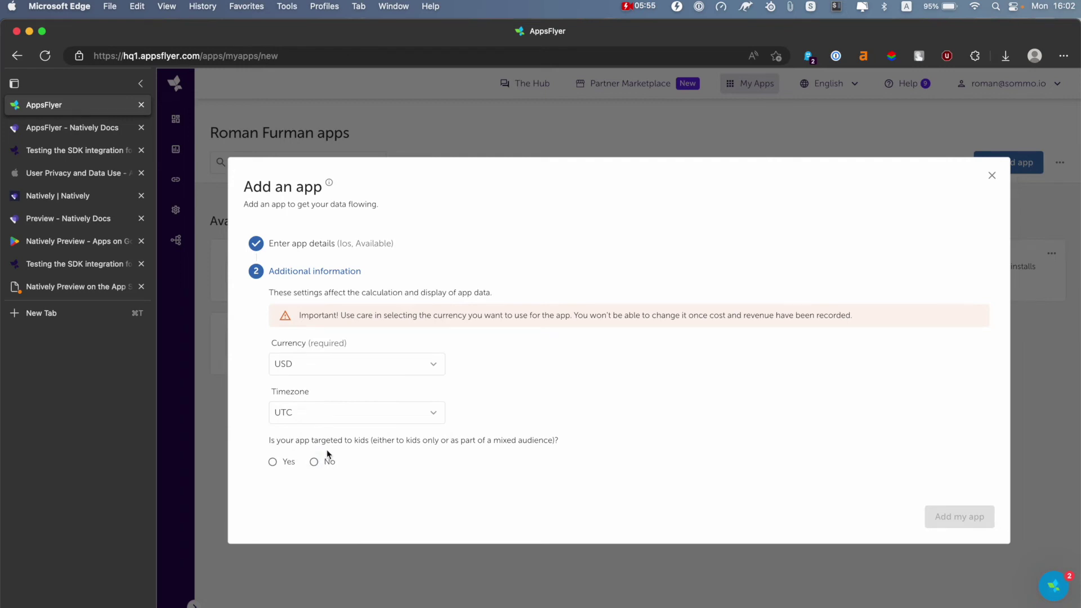
{"action": "left_click", "coordinate": [317, 463]}
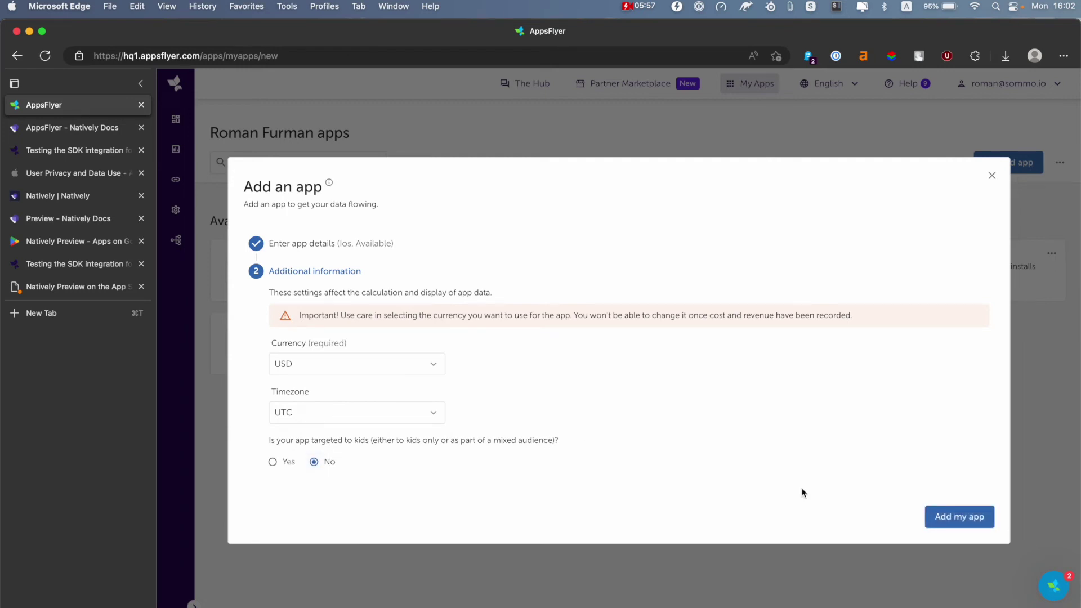
{"action": "left_click", "coordinate": [969, 517]}
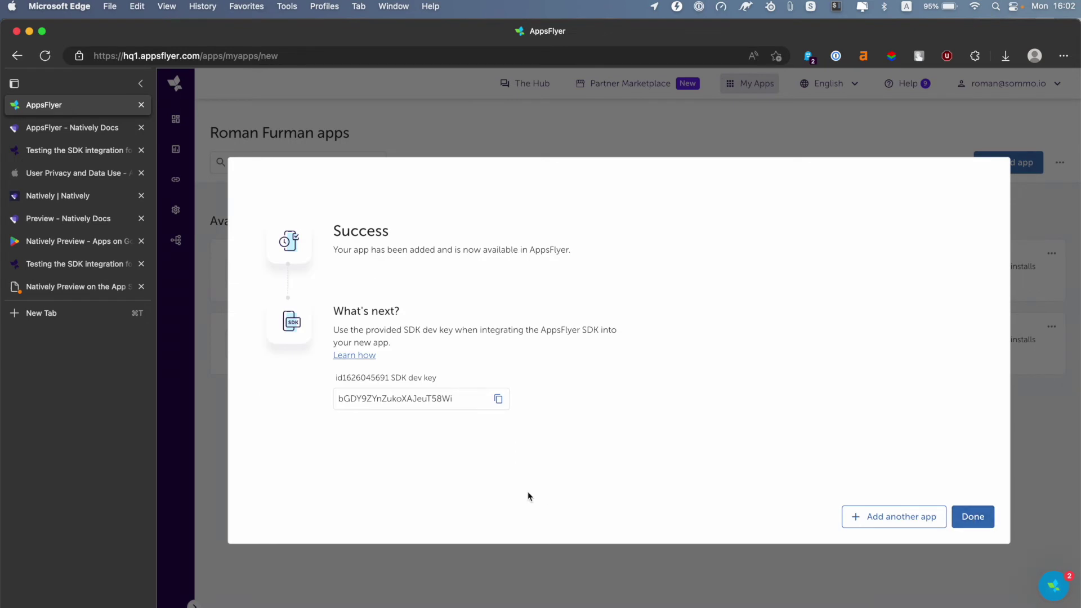
Step: Copy the SDK dev key of the newly added iOS app
{"action": "double_click", "coordinate": [422, 400]}
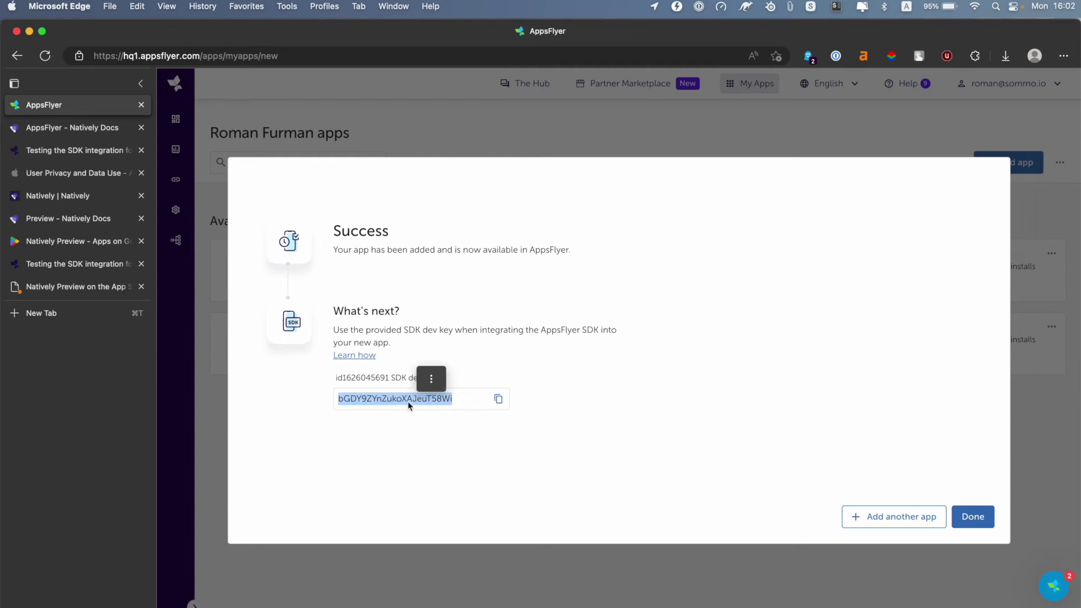
{"action": "key", "text": "super+c"}
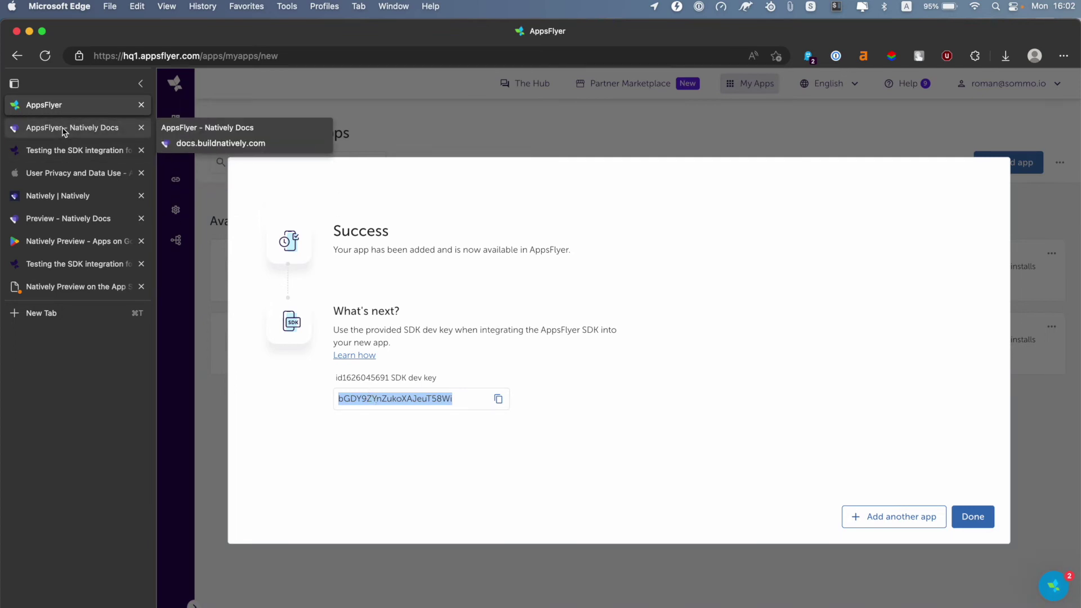
Step: Switch to Natively, reopen the Analytics feature settings, and check the Dev Token entered for Apps Flyer
{"action": "left_click", "coordinate": [68, 197]}
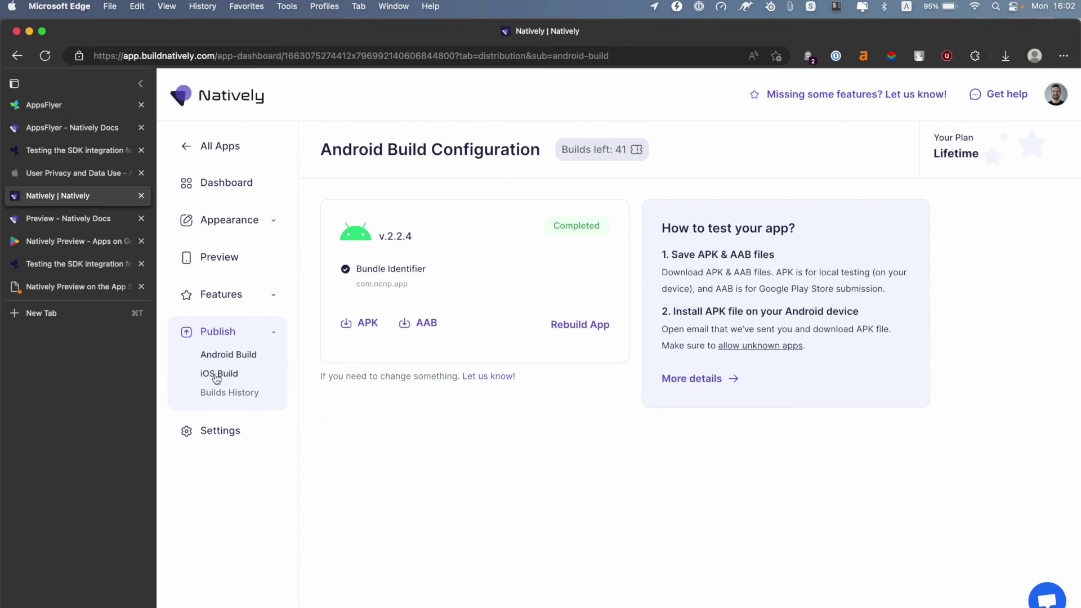
{"action": "left_click", "coordinate": [222, 298]}
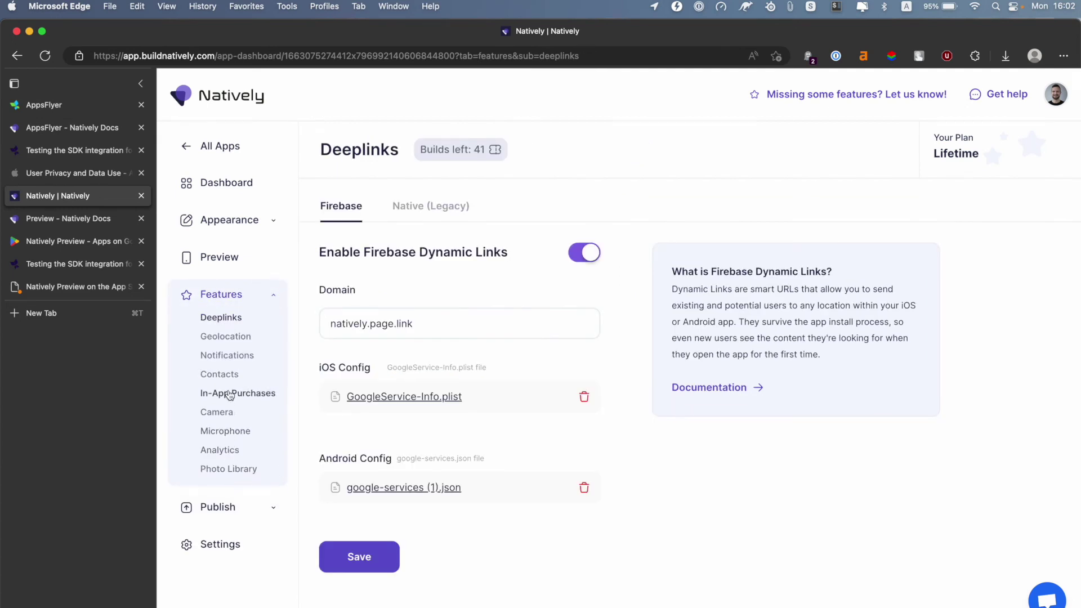
{"action": "left_click", "coordinate": [228, 444]}
{"action": "left_click_drag", "start_coordinate": [471, 377], "coordinate": [265, 379]}
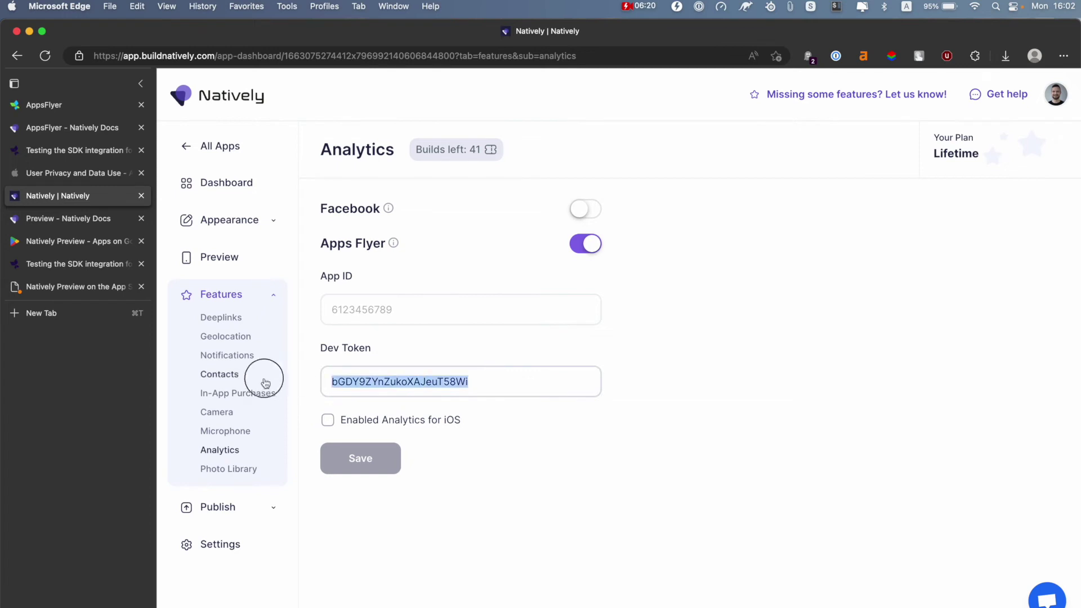
{"action": "left_click", "coordinate": [490, 386]}
{"action": "left_click", "coordinate": [455, 383]}
{"action": "double_click", "coordinate": [455, 383]}
{"action": "left_click", "coordinate": [387, 361]}
{"action": "left_click_drag", "start_coordinate": [324, 345], "coordinate": [420, 346]}
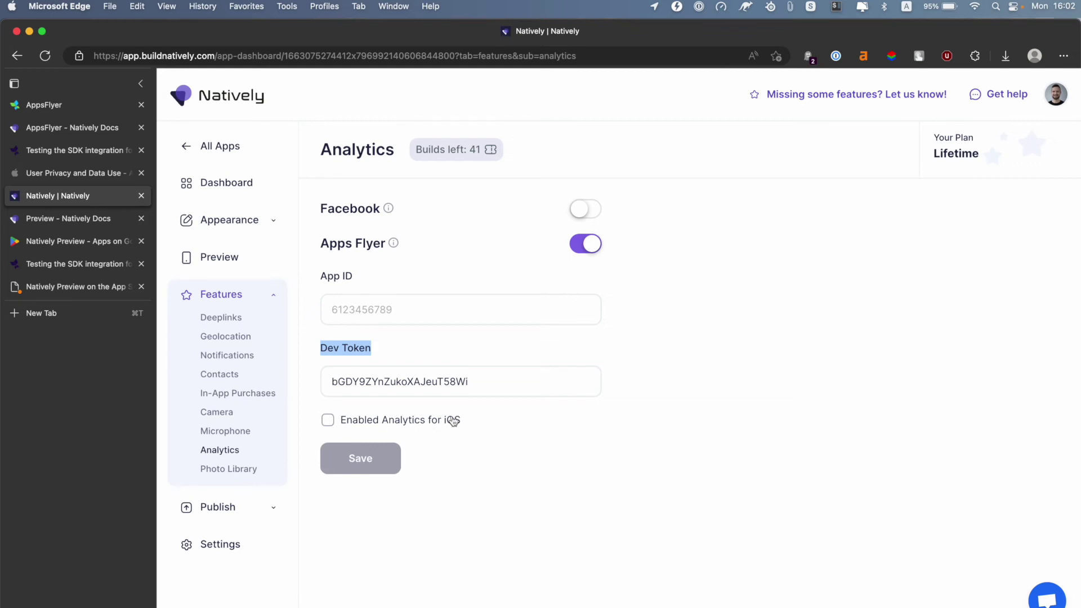
Step: Enable analytics for iOS and activate the iOS permission description field for entry
{"action": "left_click", "coordinate": [343, 422]}
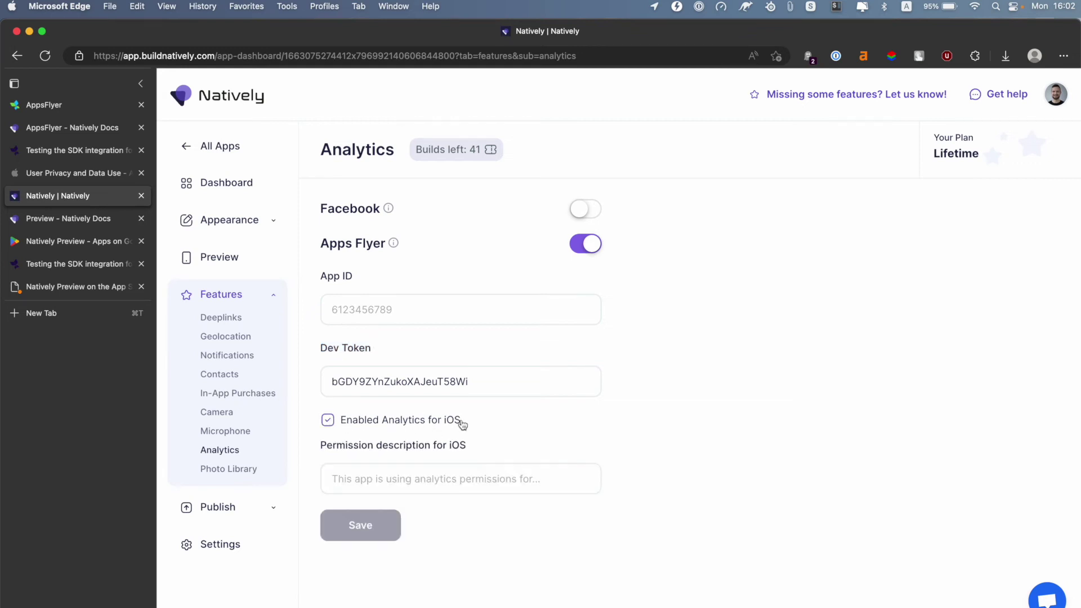
{"action": "left_click_drag", "start_coordinate": [320, 445], "coordinate": [471, 452]}
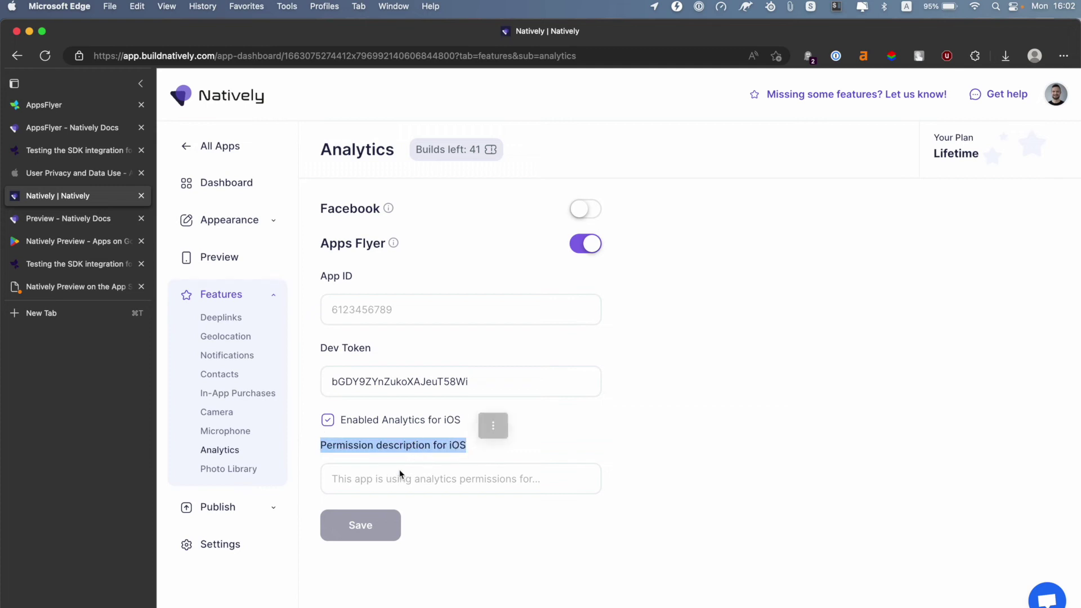
{"action": "left_click", "coordinate": [390, 482]}
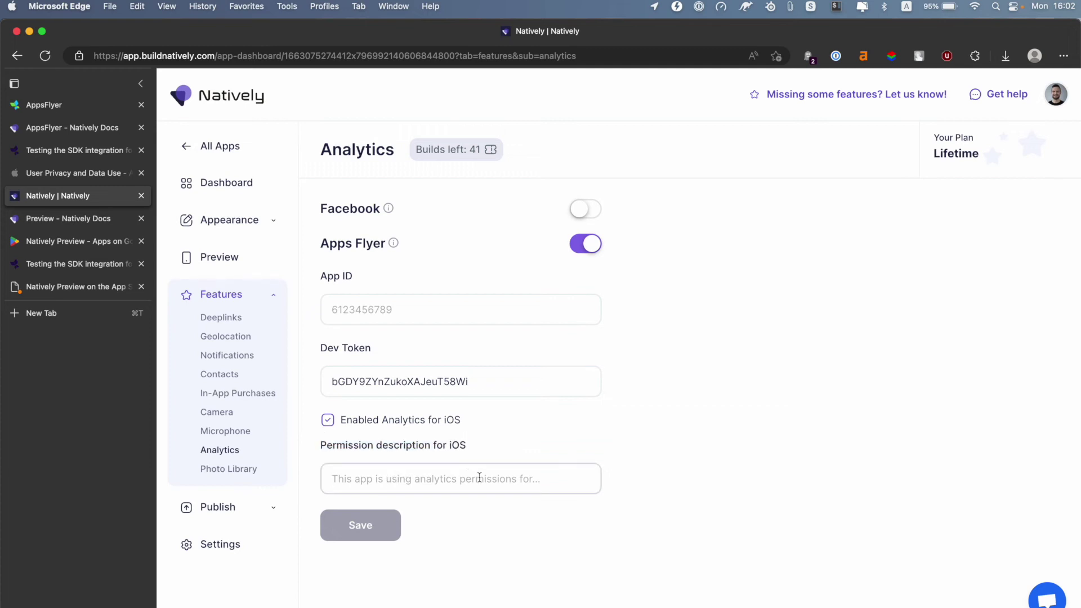
Step: Copy the heading "Asking Permission to Track" from Apple's User Privacy and Data Use page and paste it as Natively's iOS permission description
{"action": "left_click", "coordinate": [90, 176]}
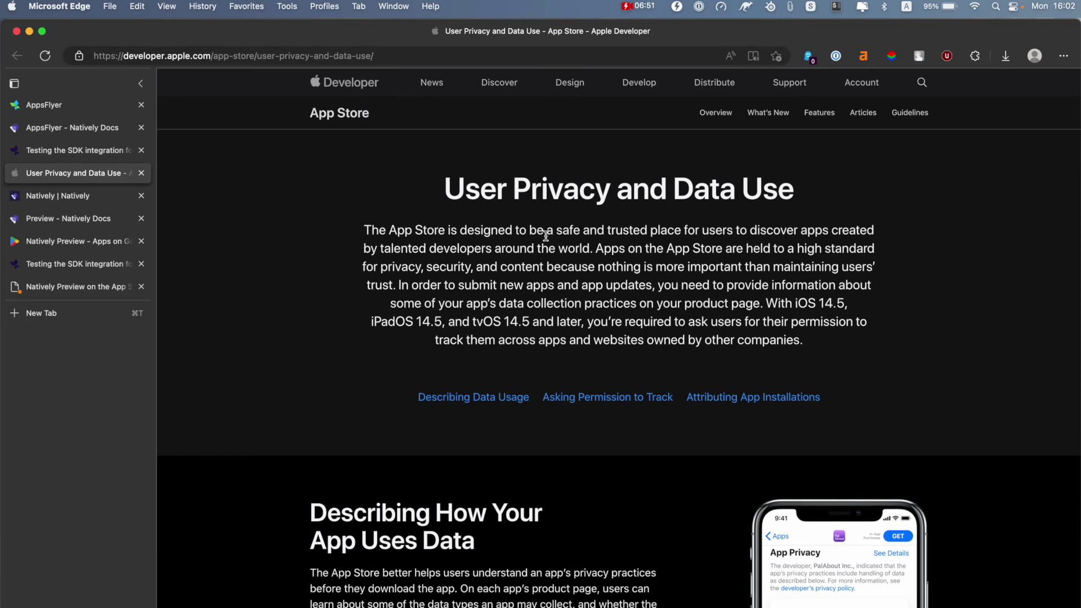
{"action": "scroll", "coordinate": [545, 236], "scroll_direction": "down", "scroll_amount": 10}
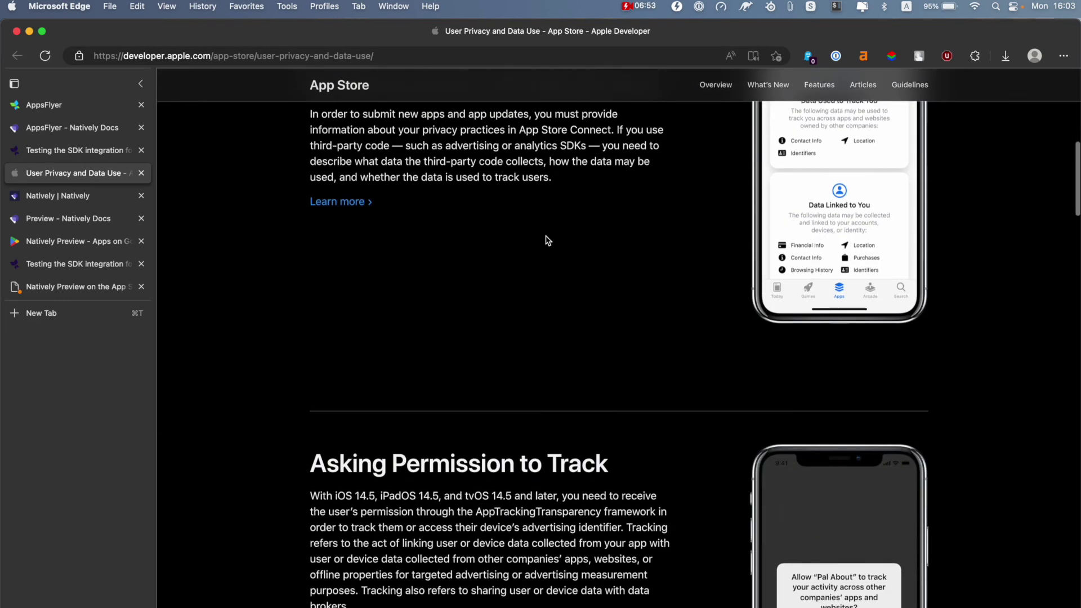
{"action": "scroll", "coordinate": [546, 241], "scroll_direction": "down", "scroll_amount": 7}
{"action": "scroll", "coordinate": [450, 242], "scroll_direction": "up", "scroll_amount": 3}
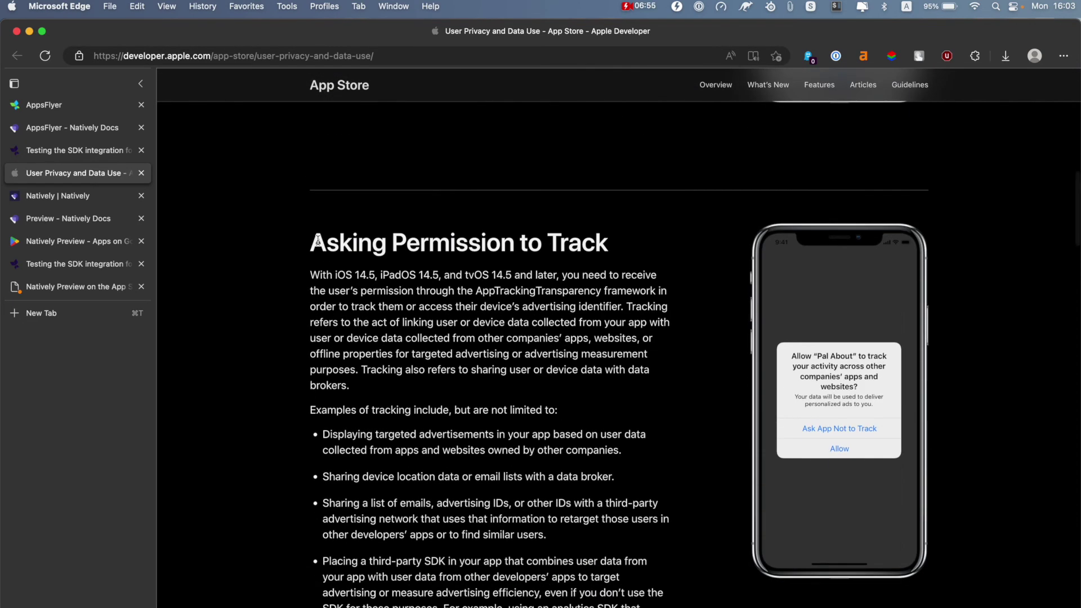
{"action": "left_click_drag", "start_coordinate": [318, 241], "coordinate": [579, 547]}
{"action": "scroll", "coordinate": [619, 450], "scroll_direction": "down", "scroll_amount": 1}
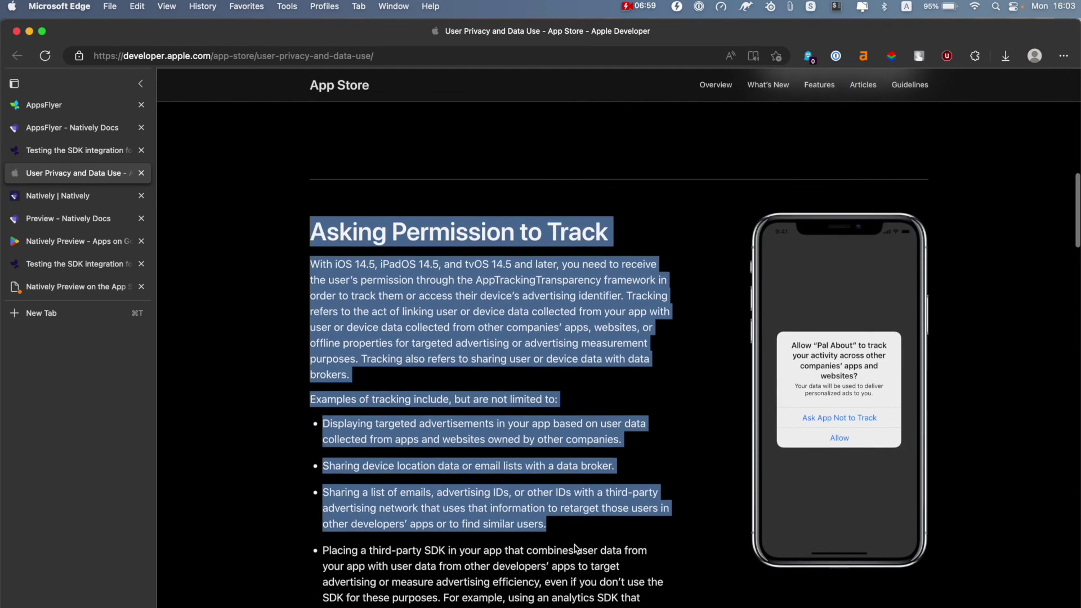
{"action": "left_click", "coordinate": [653, 372]}
{"action": "left_click_drag", "start_coordinate": [308, 228], "coordinate": [634, 229]}
{"action": "key", "text": "ctrl+Tab"}
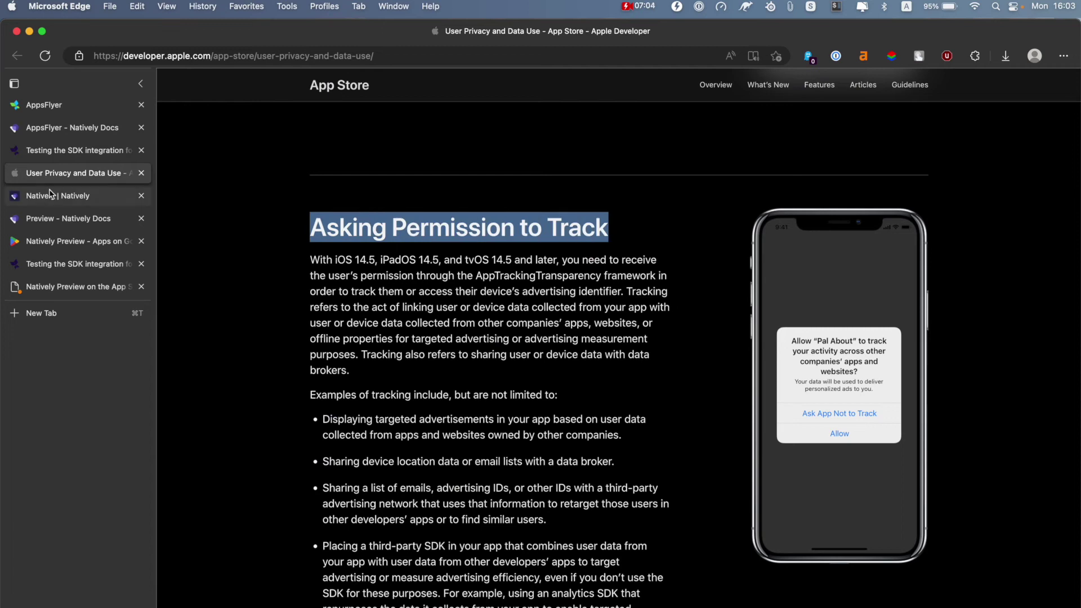
{"action": "key", "text": "super+v"}
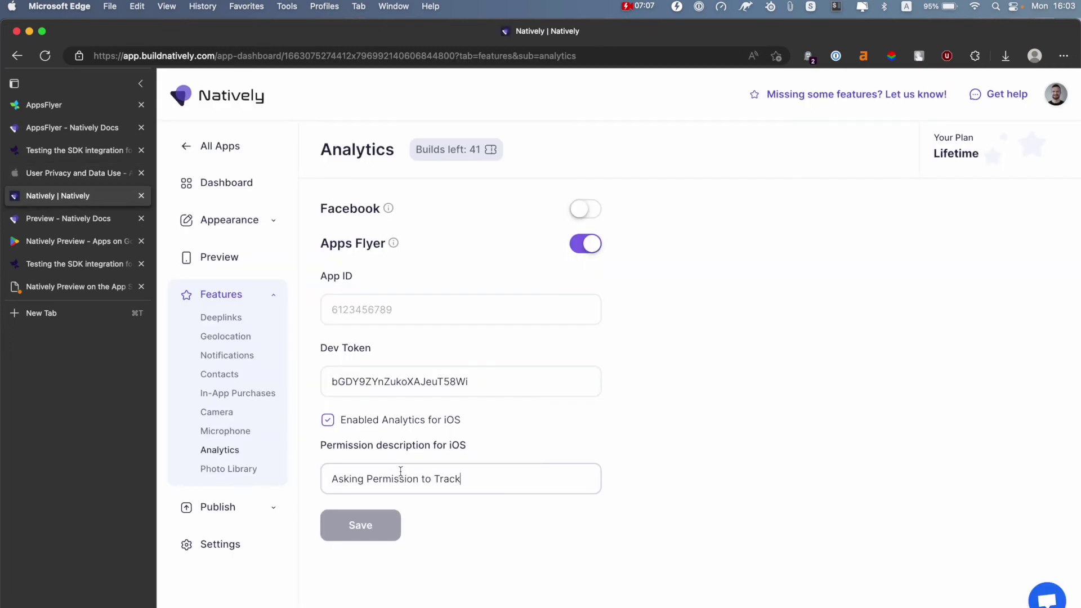
Step: Copy the App Store App Id from the app's iOS build configuration in Natively
{"action": "left_click", "coordinate": [451, 516]}
{"action": "left_click", "coordinate": [415, 310]}
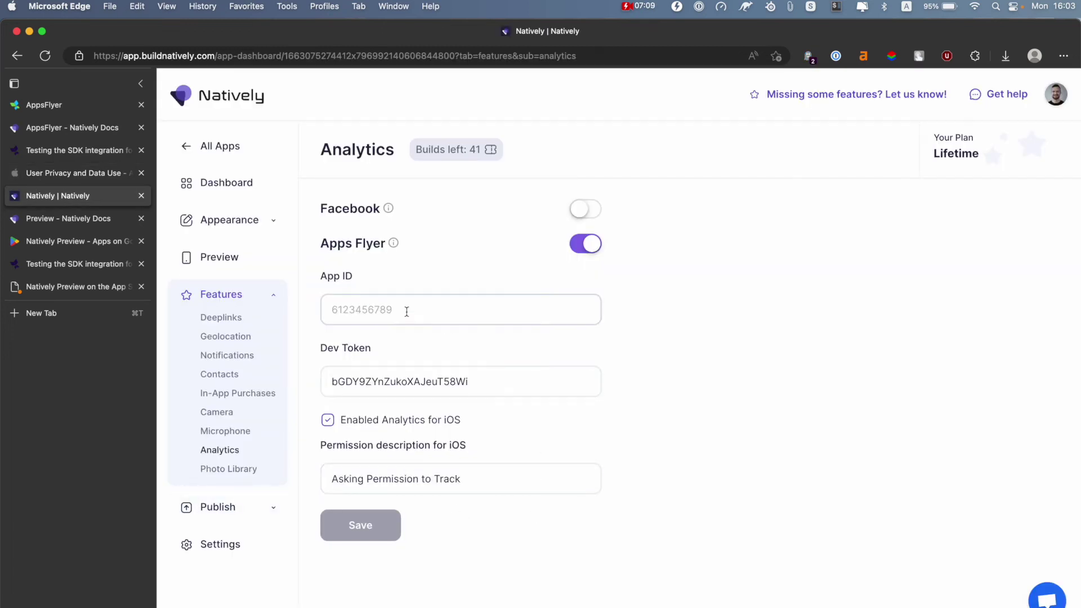
{"action": "left_click", "coordinate": [229, 508]}
{"action": "left_click", "coordinate": [225, 374]}
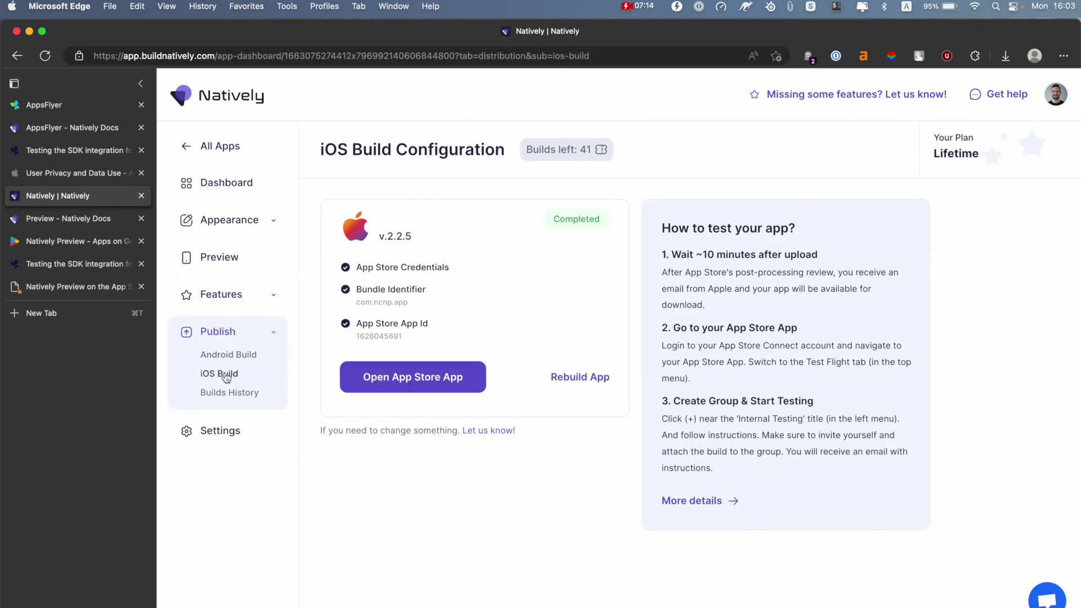
{"action": "double_click", "coordinate": [385, 337]}
{"action": "key", "text": "super+c"}
{"action": "left_click", "coordinate": [231, 295]}
{"action": "left_click", "coordinate": [219, 450]}
{"action": "left_click", "coordinate": [366, 313]}
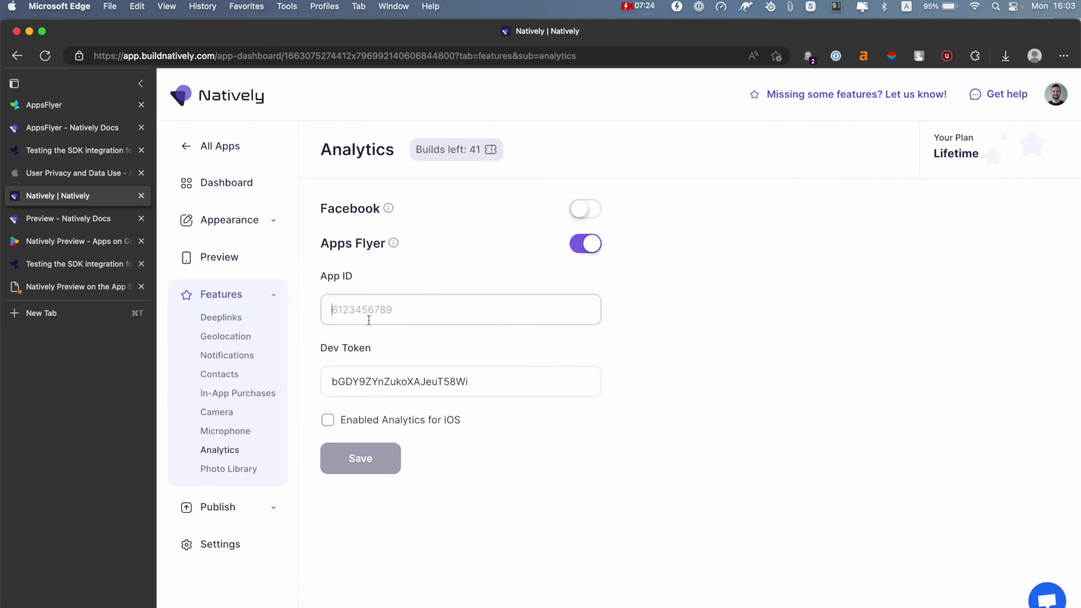
{"action": "key", "text": "super+v"}
Step: Enable analytics for iOS again and save the Analytics settings
{"action": "left_click", "coordinate": [402, 279]}
{"action": "left_click", "coordinate": [331, 421]}
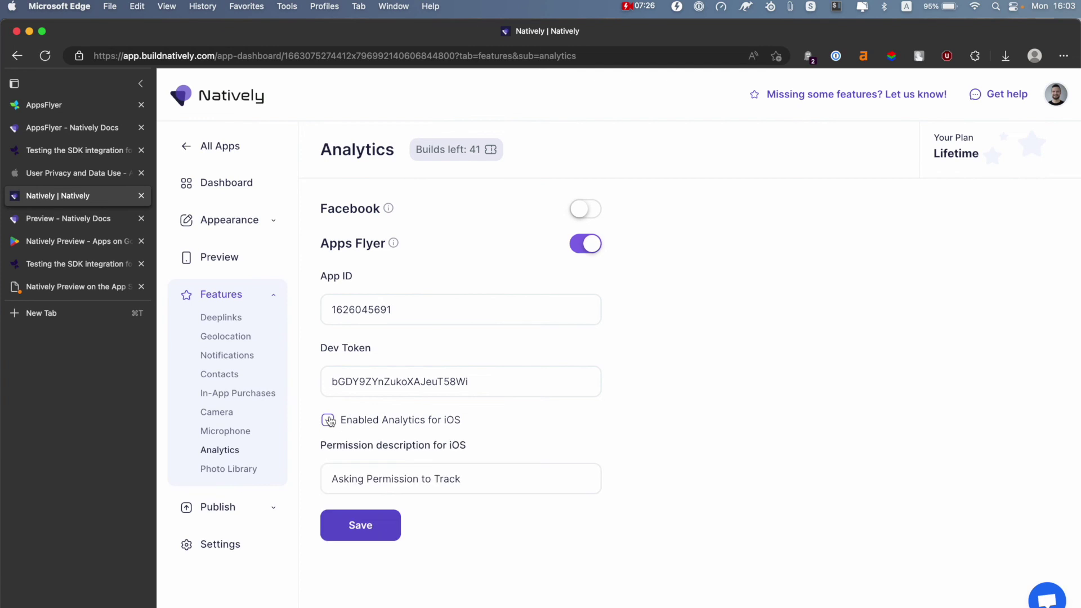
{"action": "left_click", "coordinate": [366, 532]}
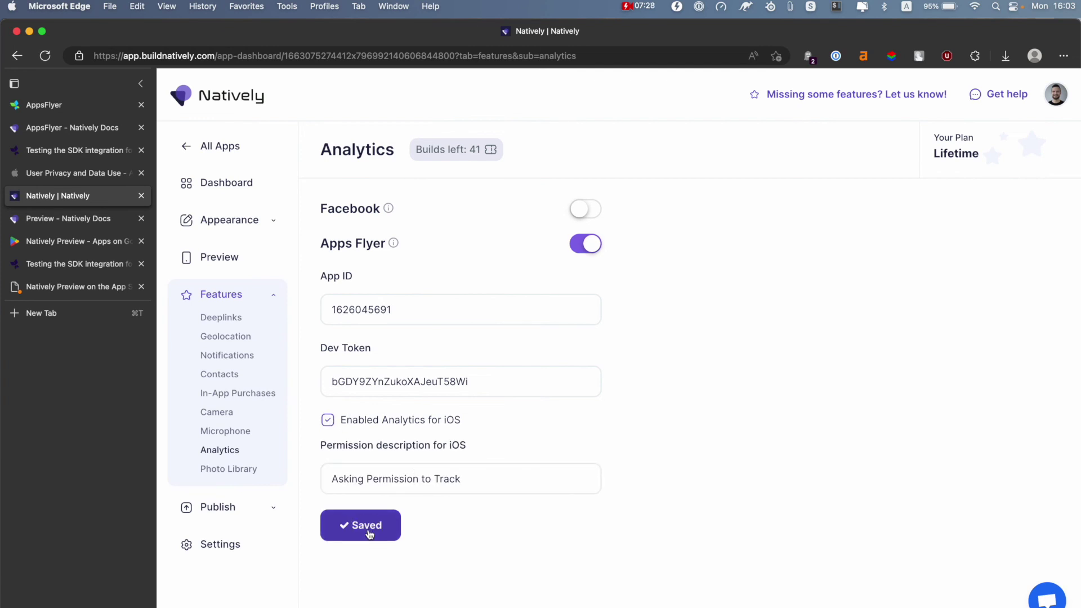
Step: Review the Android and iOS build configurations where the app can be rebuilt
{"action": "left_click", "coordinate": [241, 508]}
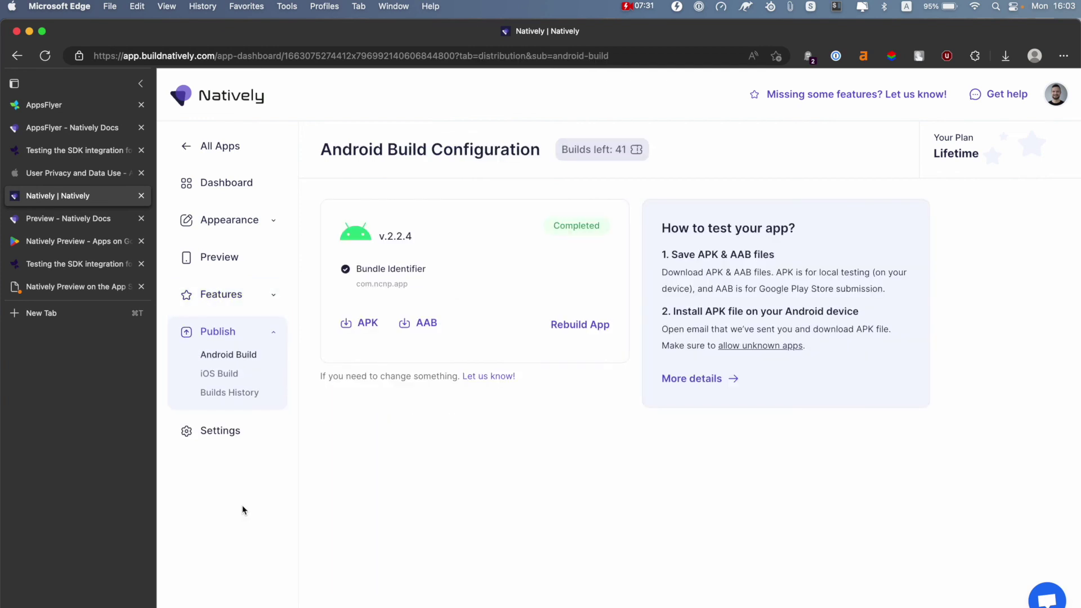
{"action": "left_click", "coordinate": [212, 375]}
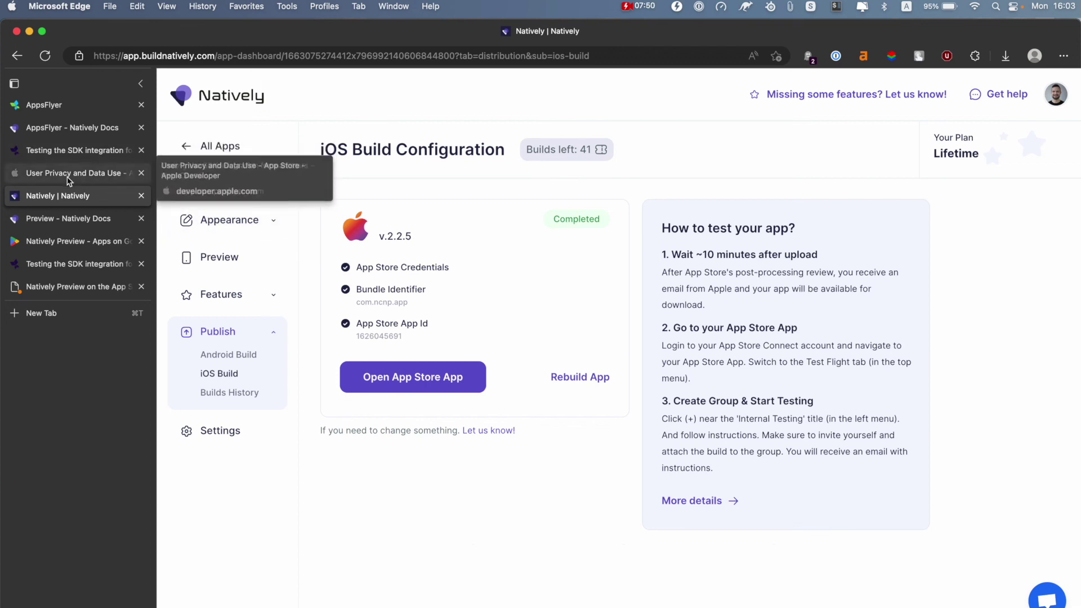
Step: Open the integration test guide linked from the AppsFlyer page of Natively Docs and examine its overview and testing methods
{"action": "left_click", "coordinate": [72, 128]}
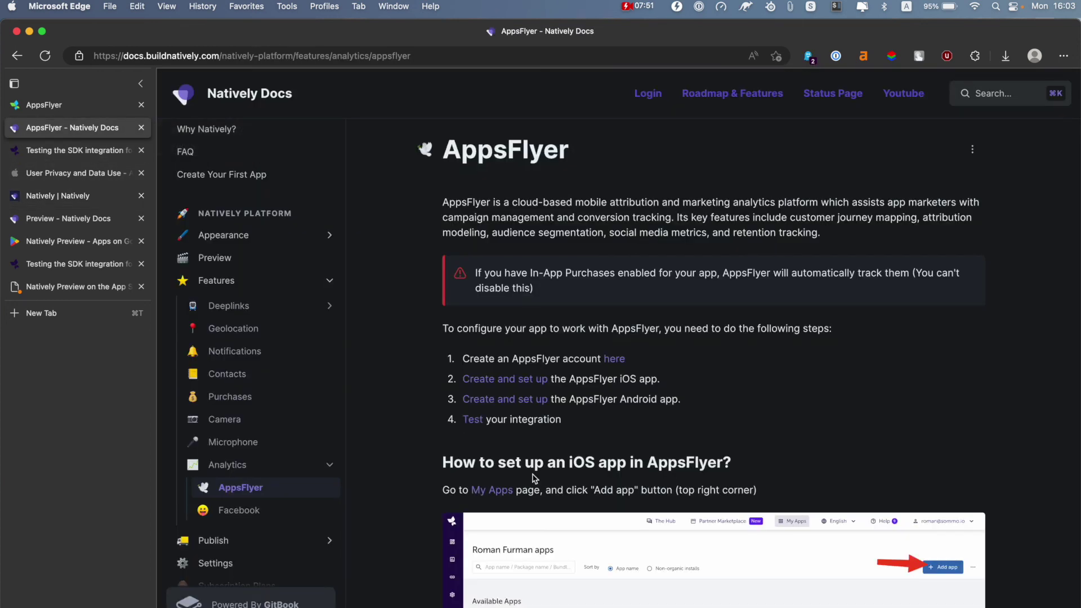
{"action": "left_click", "coordinate": [471, 420]}
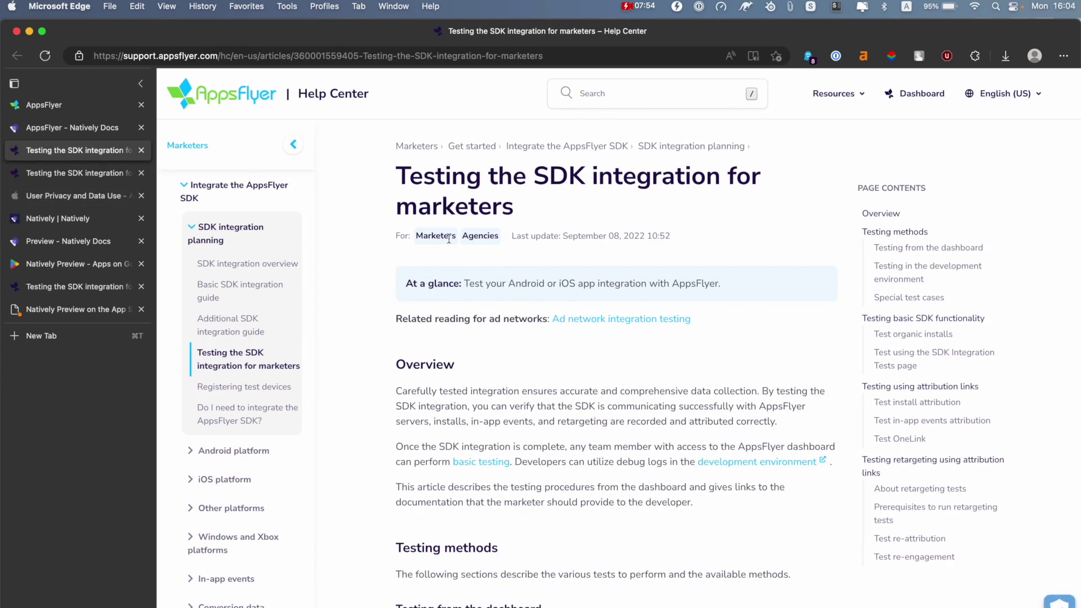
{"action": "scroll", "coordinate": [588, 353], "scroll_direction": "down", "scroll_amount": 10}
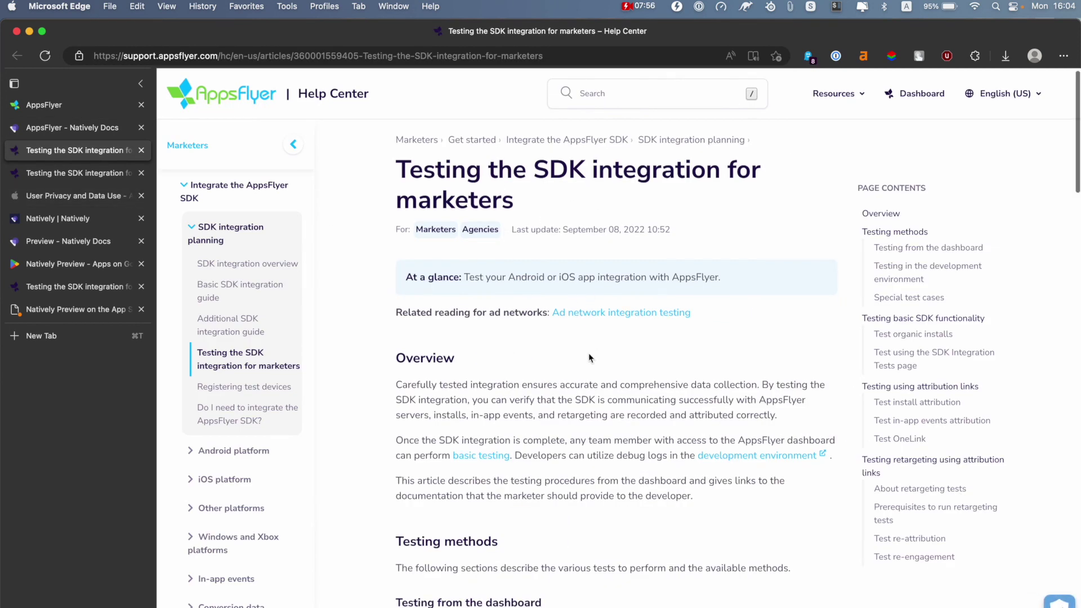
{"action": "scroll", "coordinate": [581, 560], "scroll_direction": "up", "scroll_amount": 10}
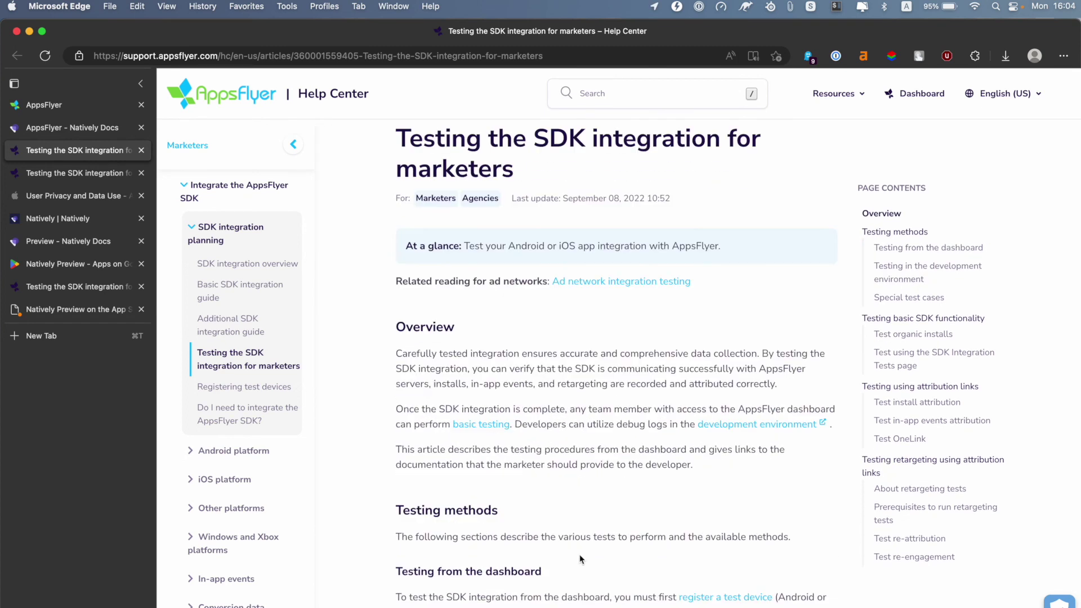
{"action": "scroll", "coordinate": [555, 361], "scroll_direction": "down", "scroll_amount": 2}
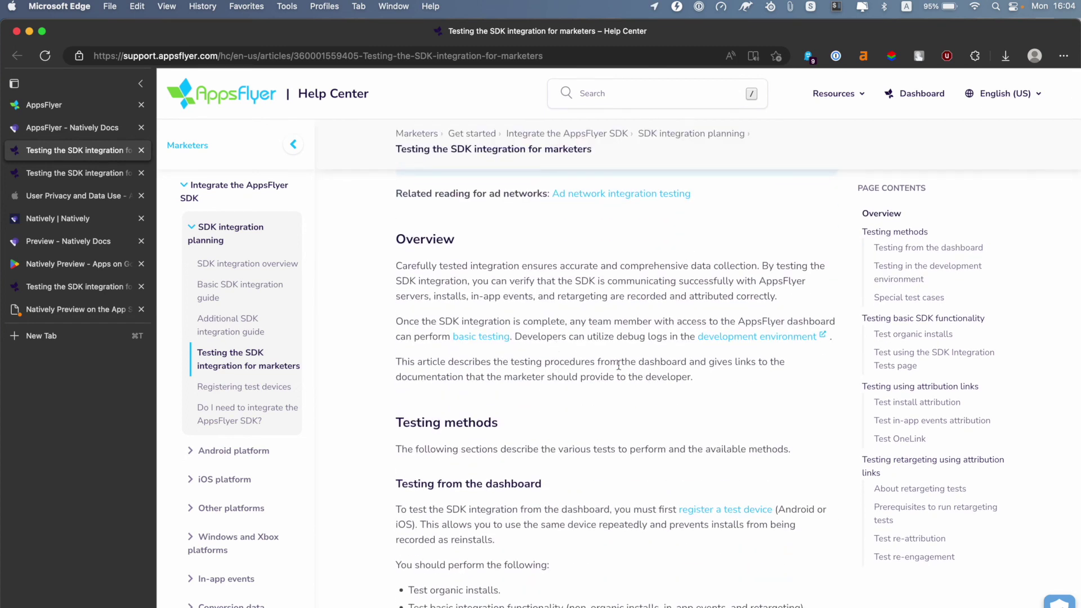
{"action": "scroll", "coordinate": [537, 267], "scroll_direction": "down", "scroll_amount": 2}
{"action": "scroll", "coordinate": [558, 315], "scroll_direction": "up", "scroll_amount": 5}
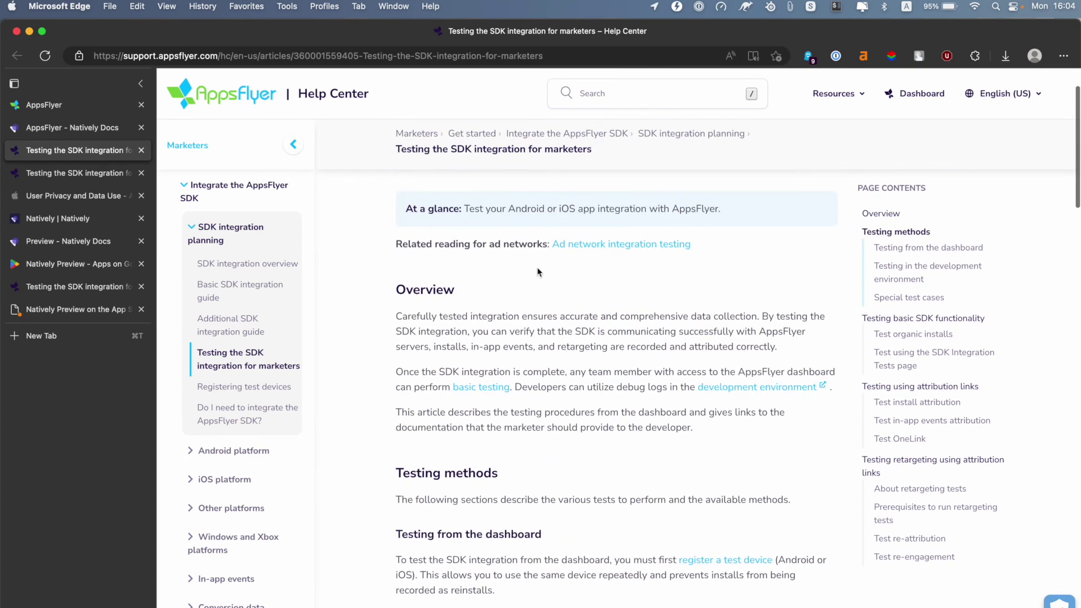